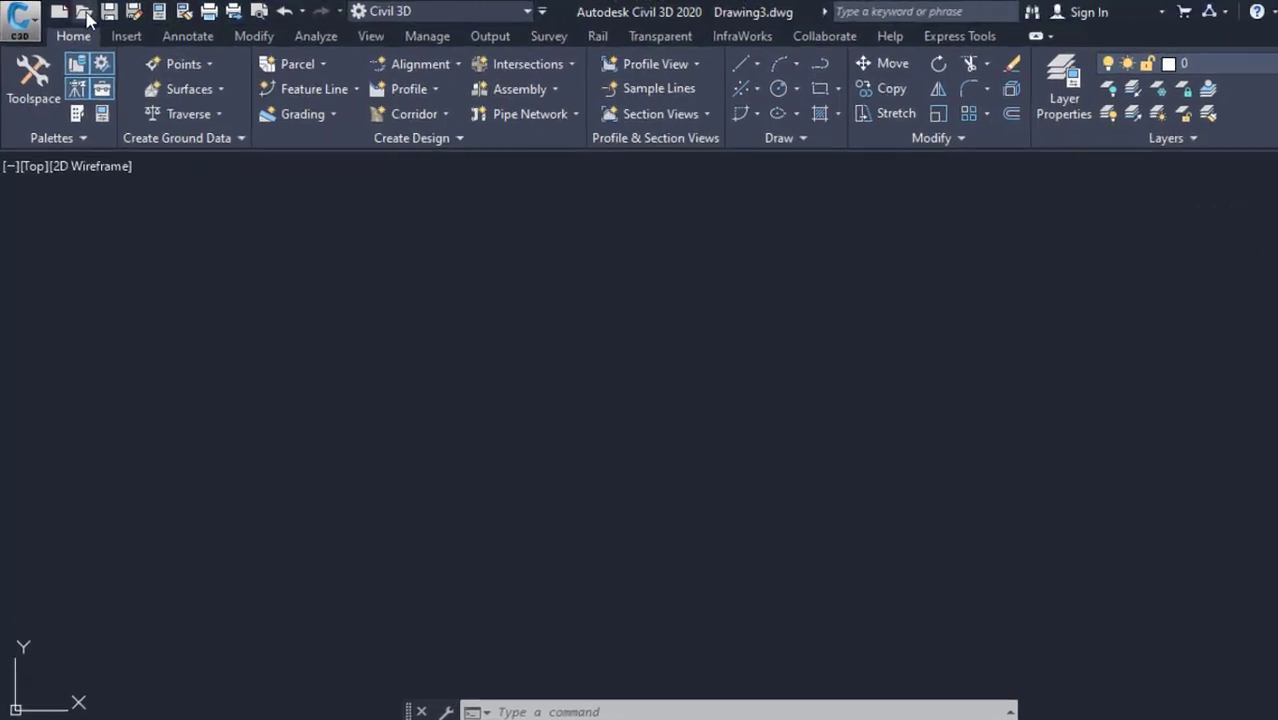
Step: Open the drawing N.G.L-Stockpile.dwg from the Civil 3D Data folder
{"action": "left_click", "coordinate": [125, 16]}
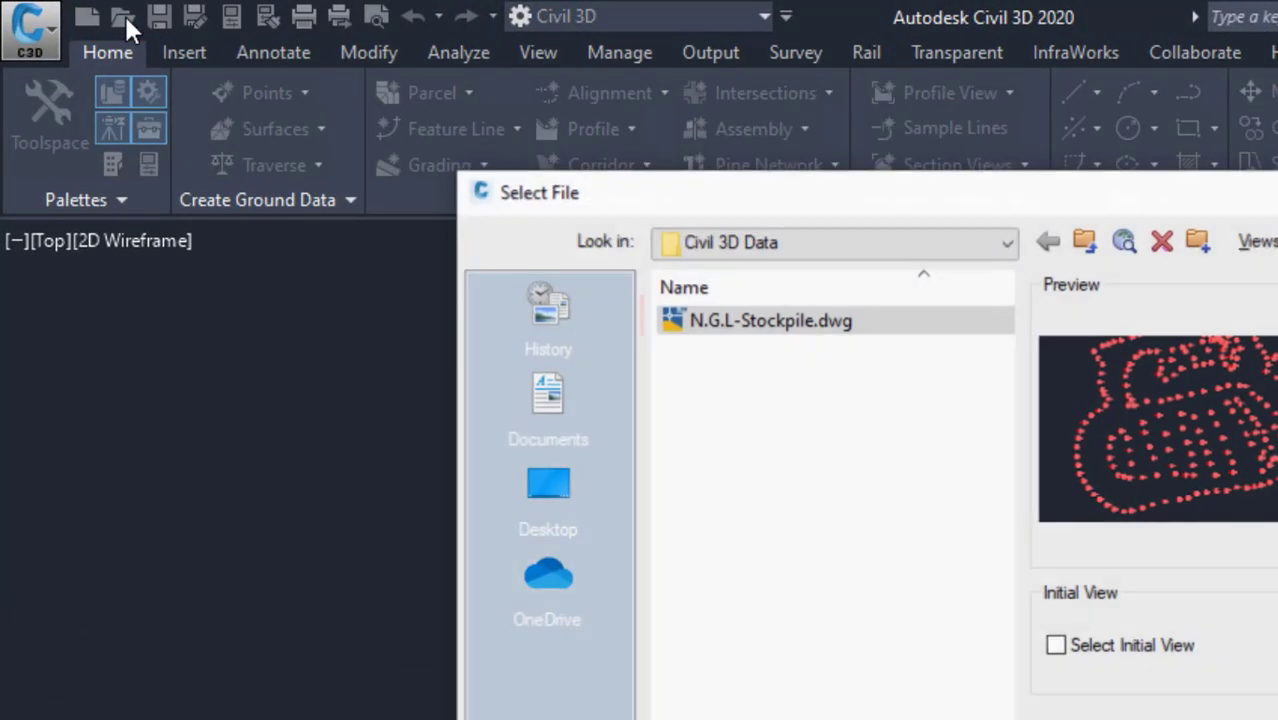
{"action": "left_click", "coordinate": [770, 360]}
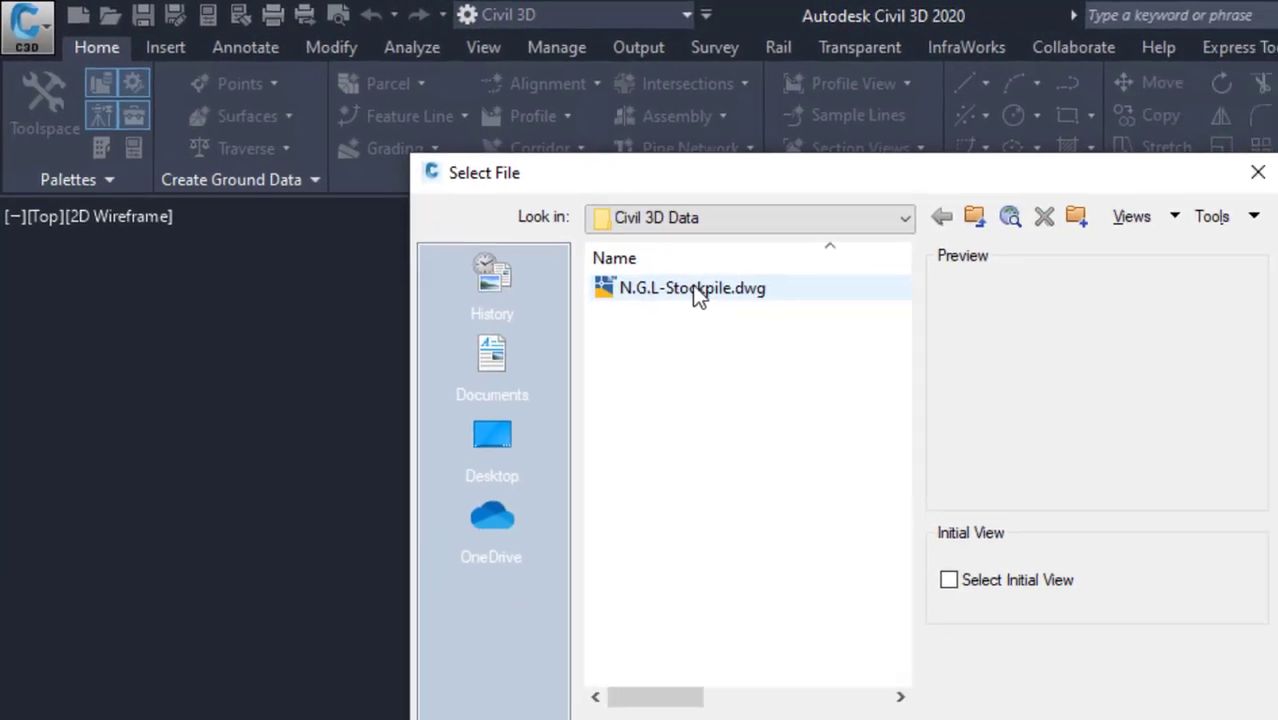
{"action": "double_click", "coordinate": [775, 321]}
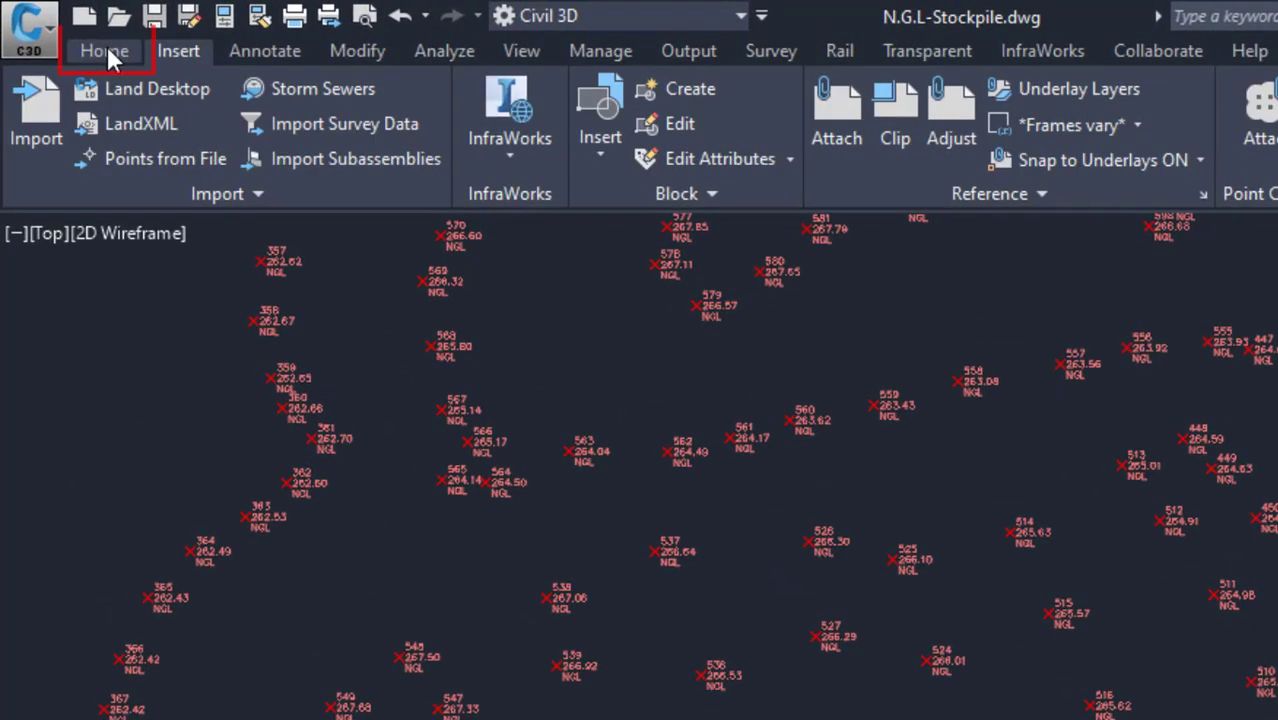
Step: Display the Toolspace with the Prospector view of the stockpile drawing
{"action": "left_click", "coordinate": [104, 52]}
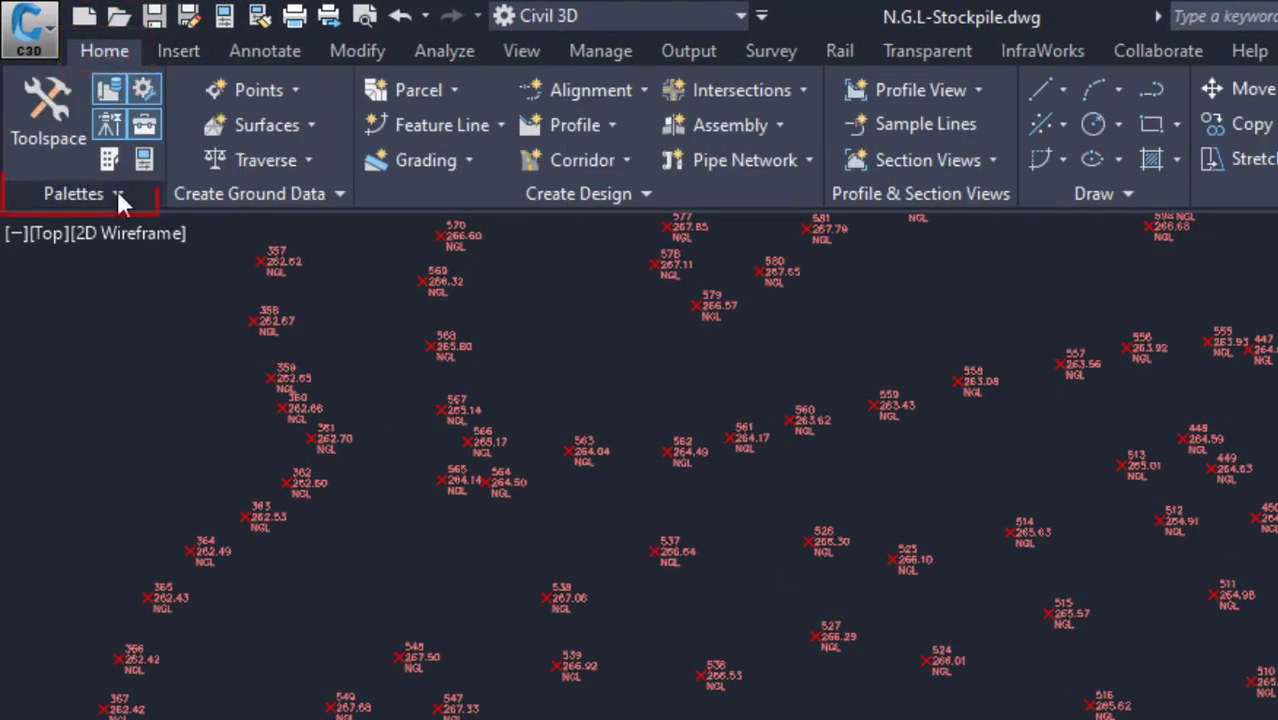
{"action": "left_click", "coordinate": [50, 135]}
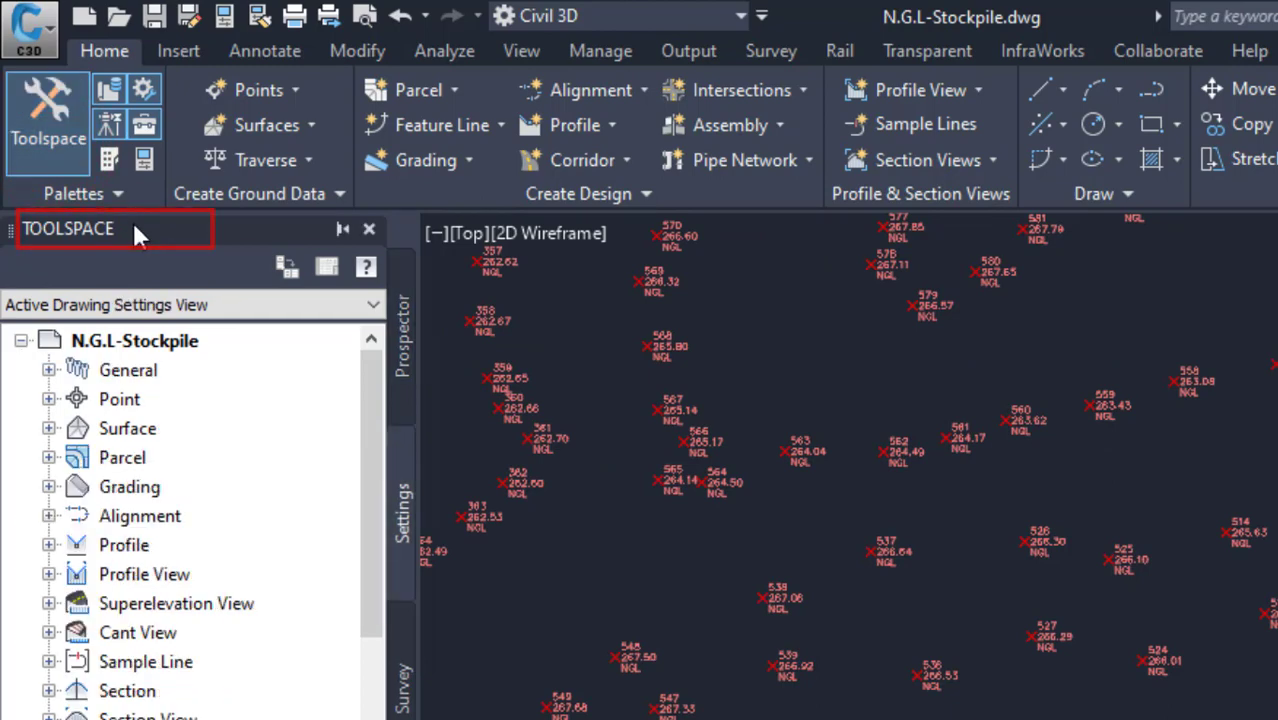
{"action": "left_click", "coordinate": [405, 352]}
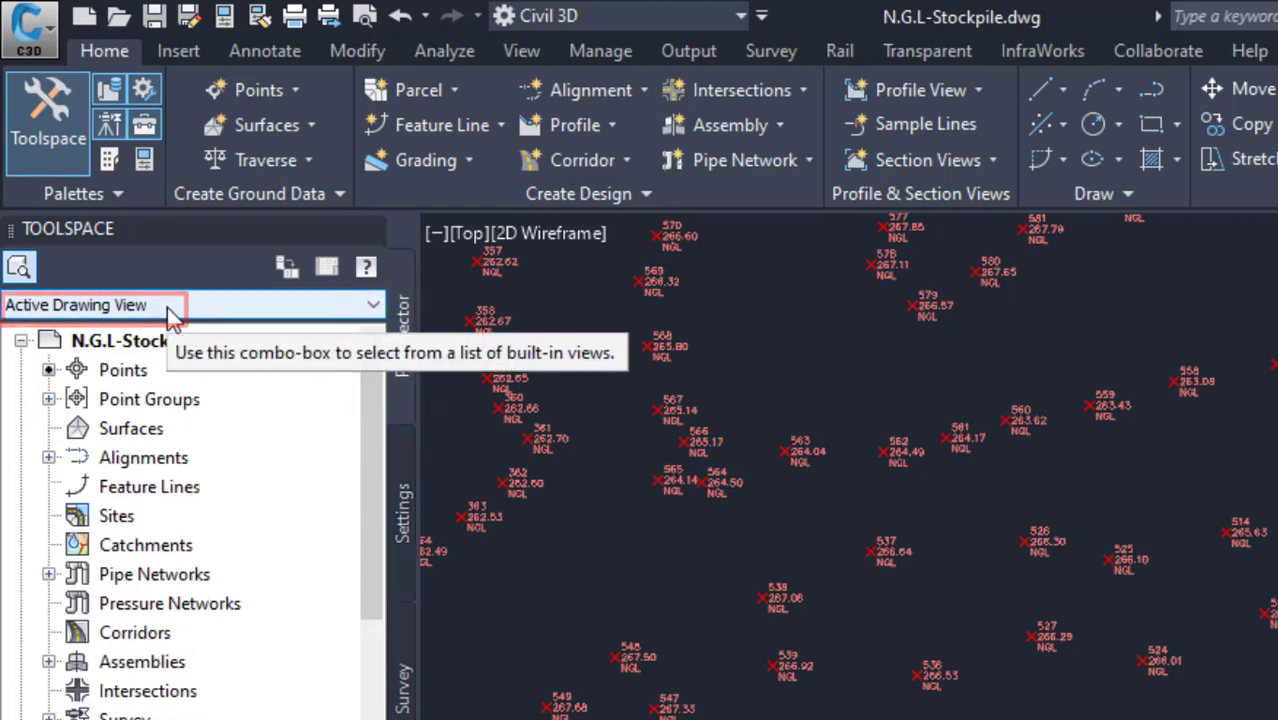
Step: Start creating a new surface from the drawing's Surfaces collection, with TIN surface as its type
{"action": "left_click", "coordinate": [134, 430]}
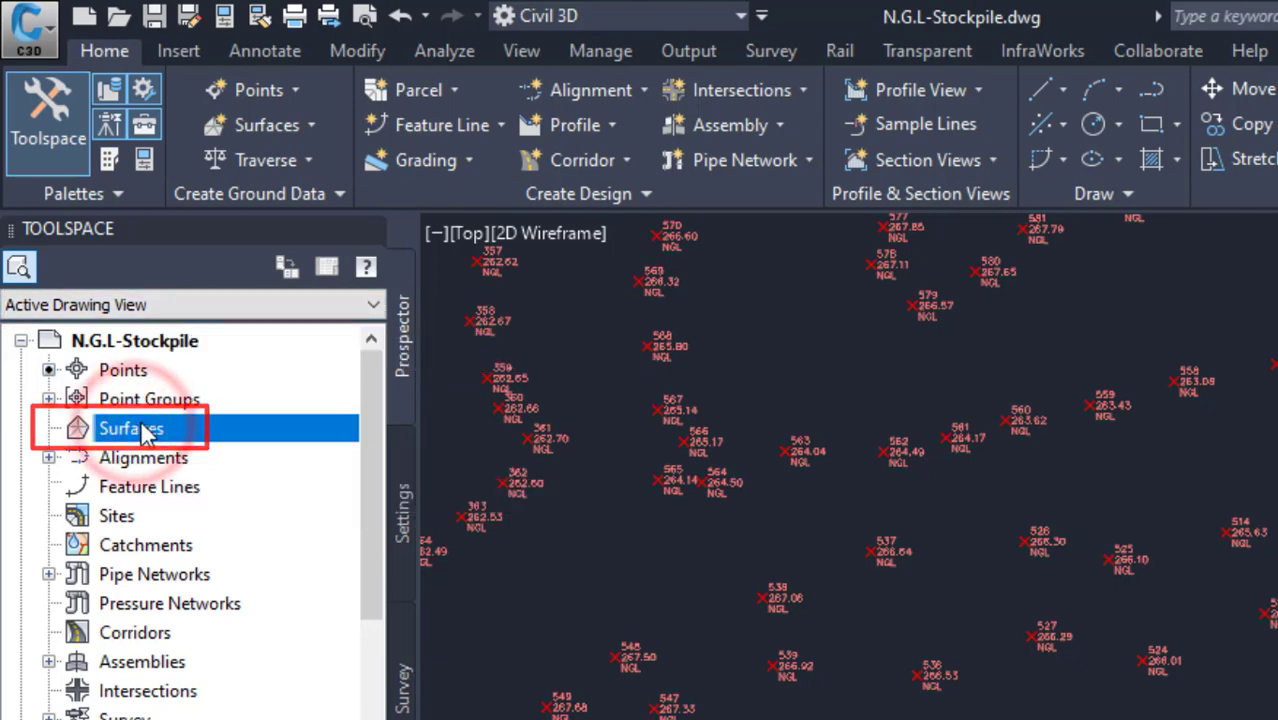
{"action": "right_click", "coordinate": [145, 432]}
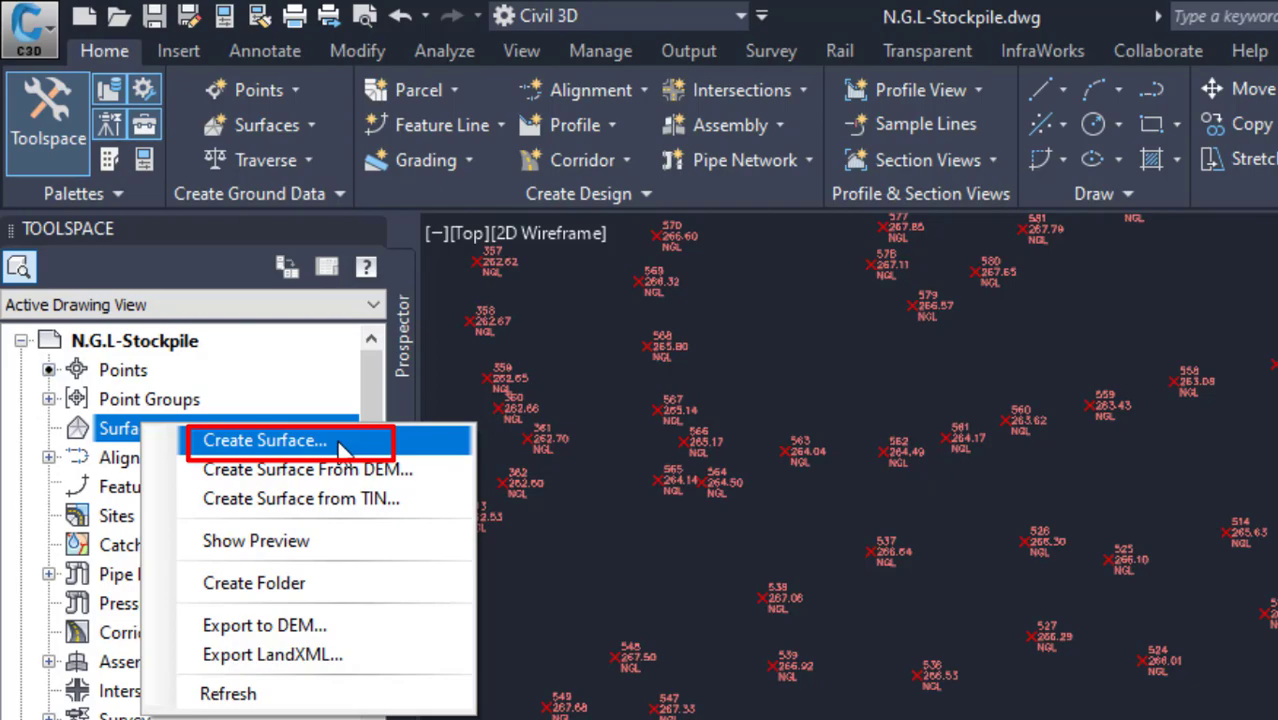
{"action": "left_click", "coordinate": [340, 449]}
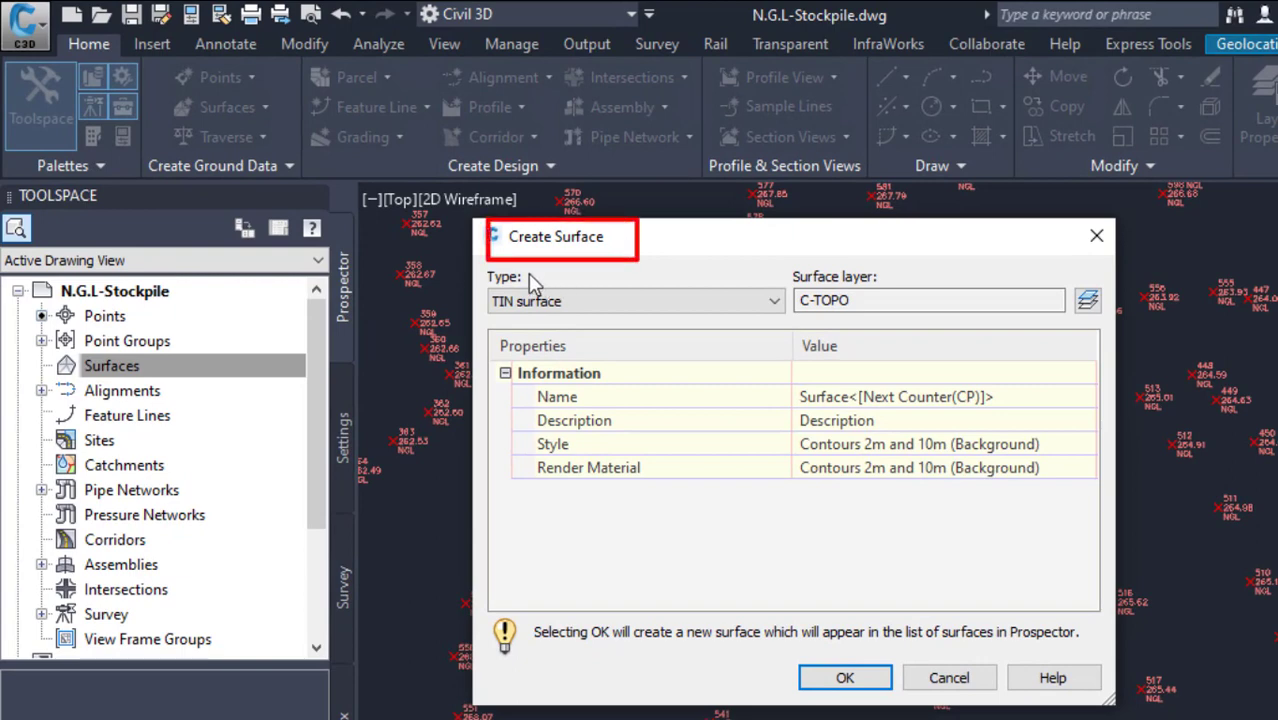
{"action": "left_click", "coordinate": [775, 302]}
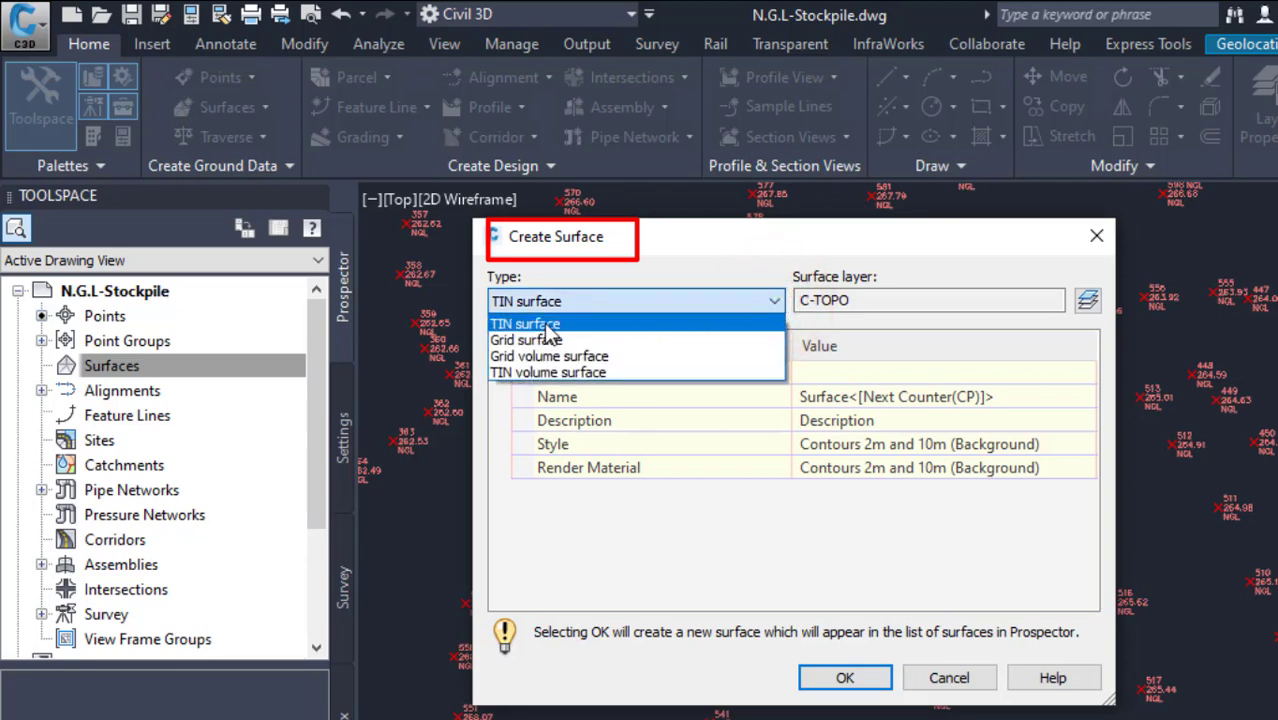
{"action": "left_click", "coordinate": [546, 325]}
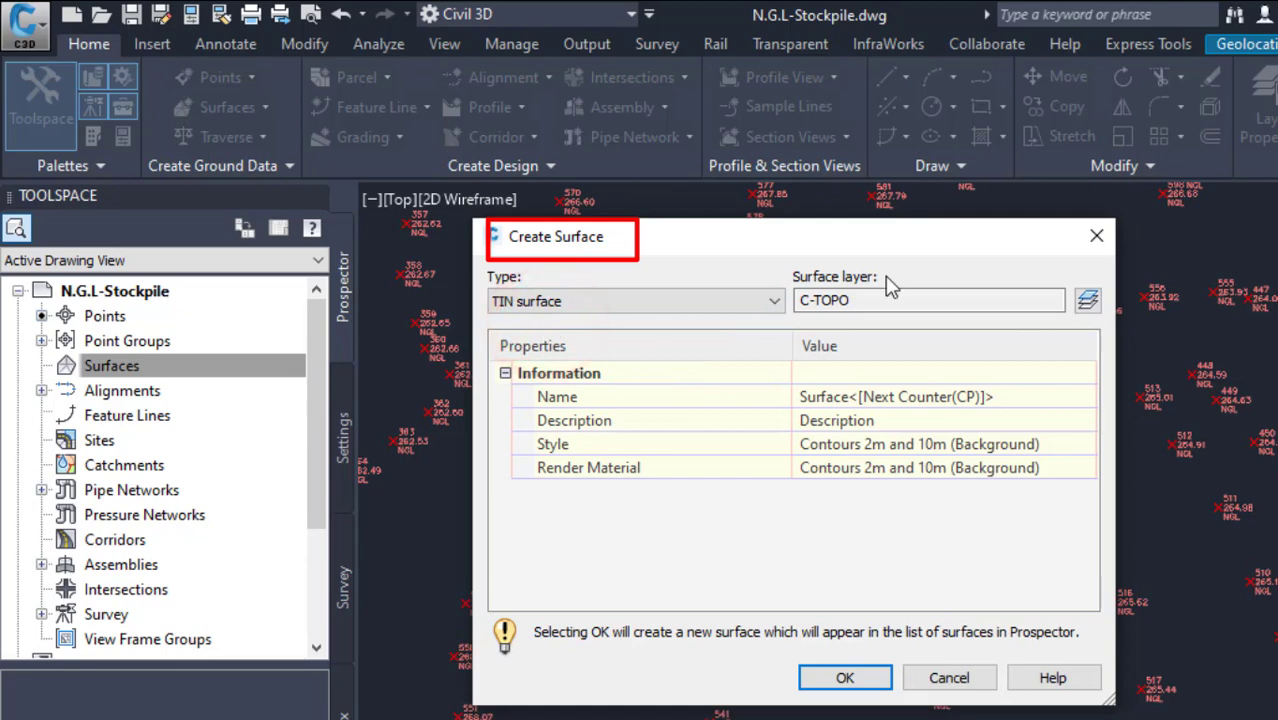
Step: Start a new layer for the surface and name it SURF-NGL STOCKPILE
{"action": "left_click", "coordinate": [1086, 301]}
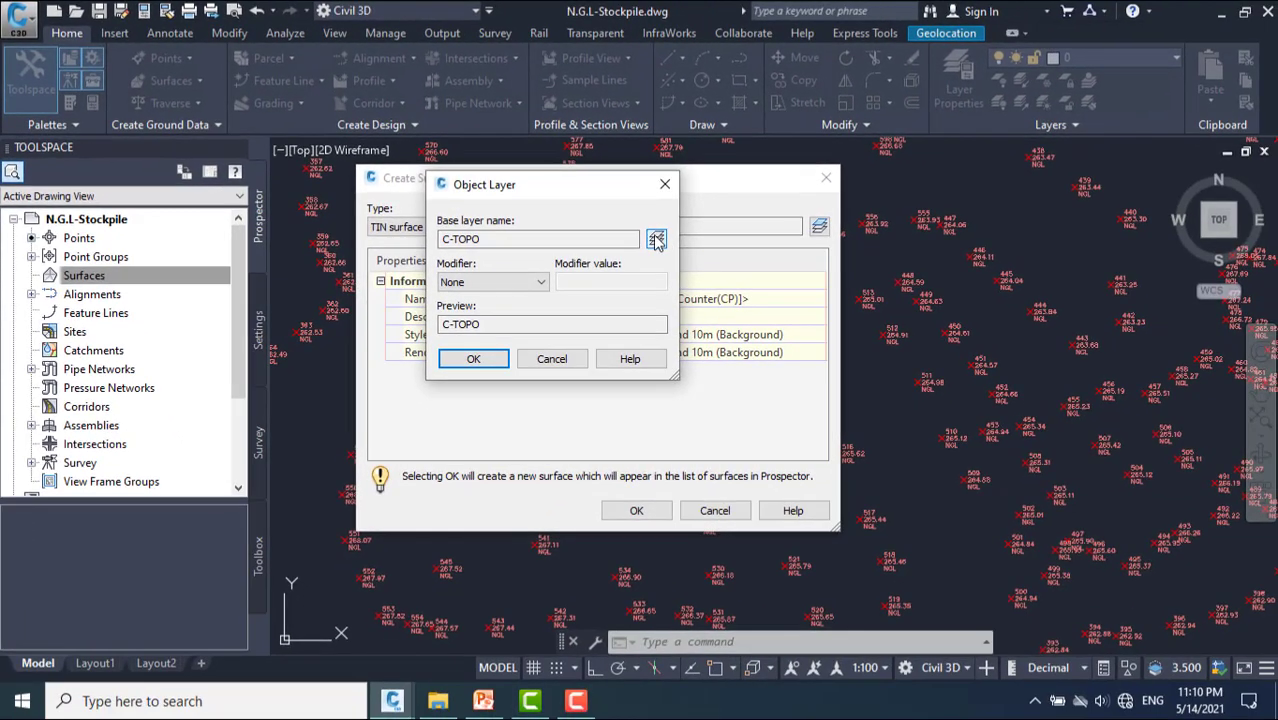
{"action": "left_click", "coordinate": [697, 254]}
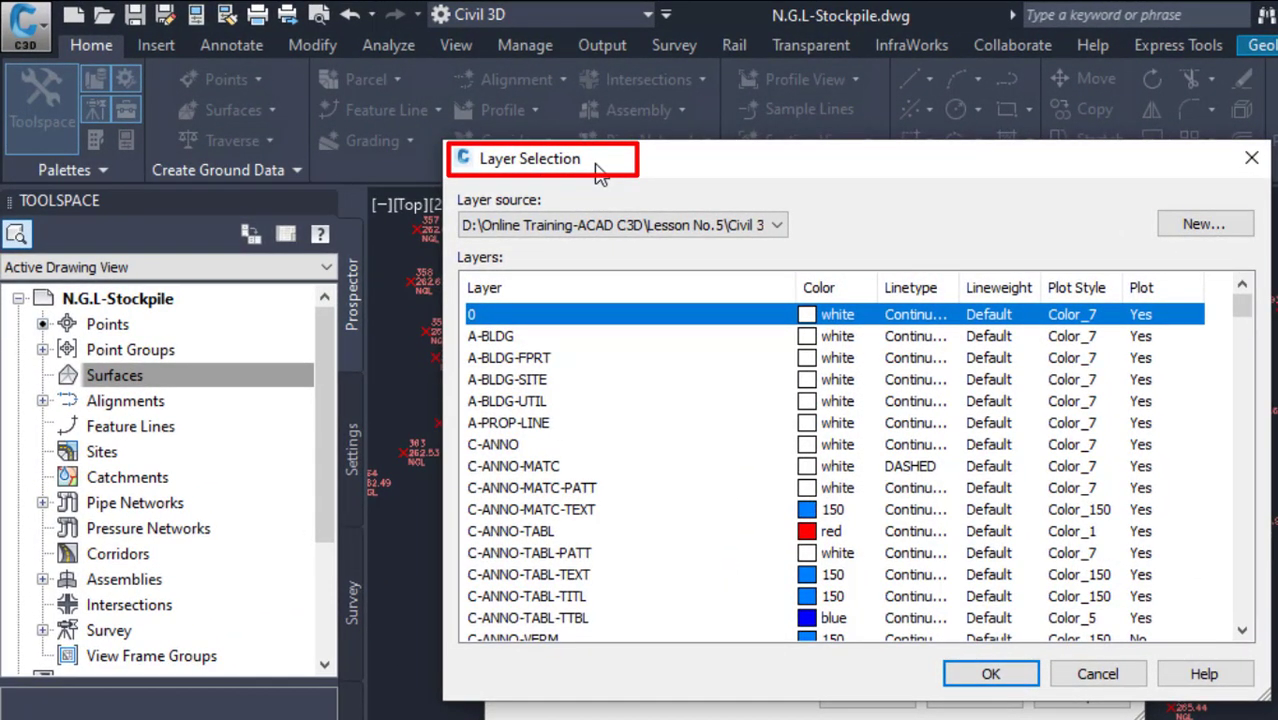
{"action": "left_click", "coordinate": [1228, 226]}
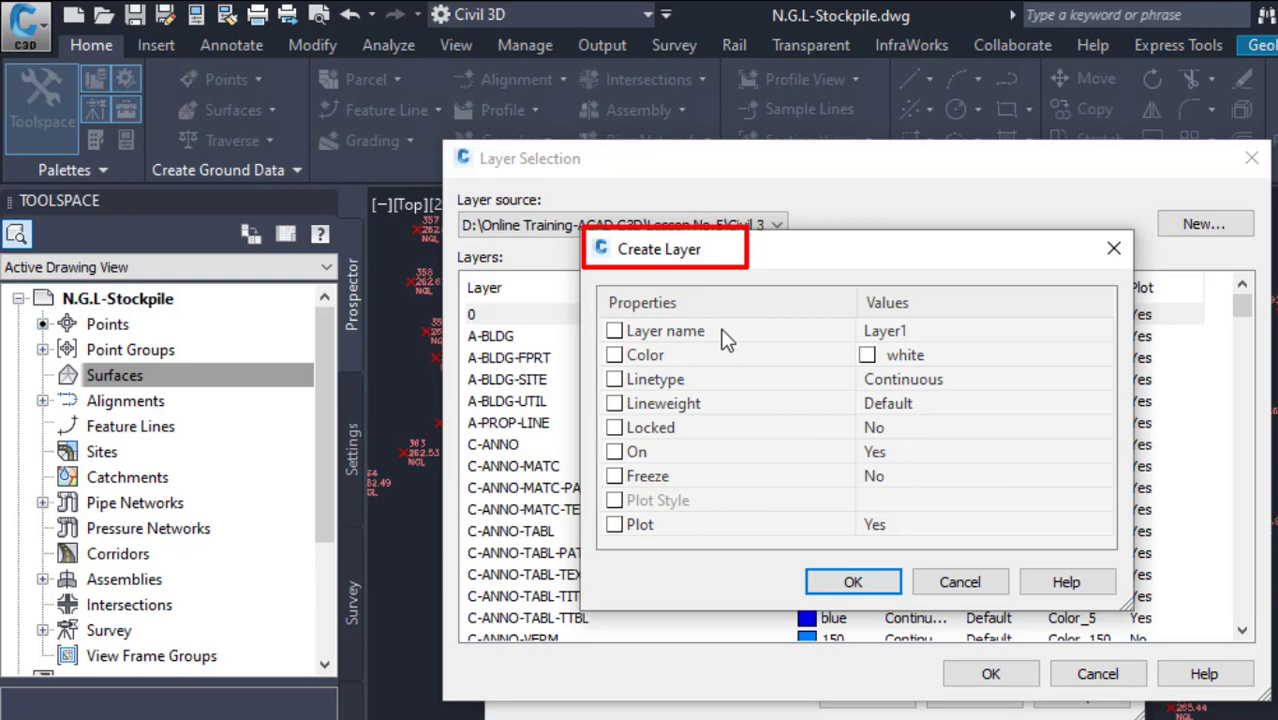
{"action": "left_click", "coordinate": [932, 332]}
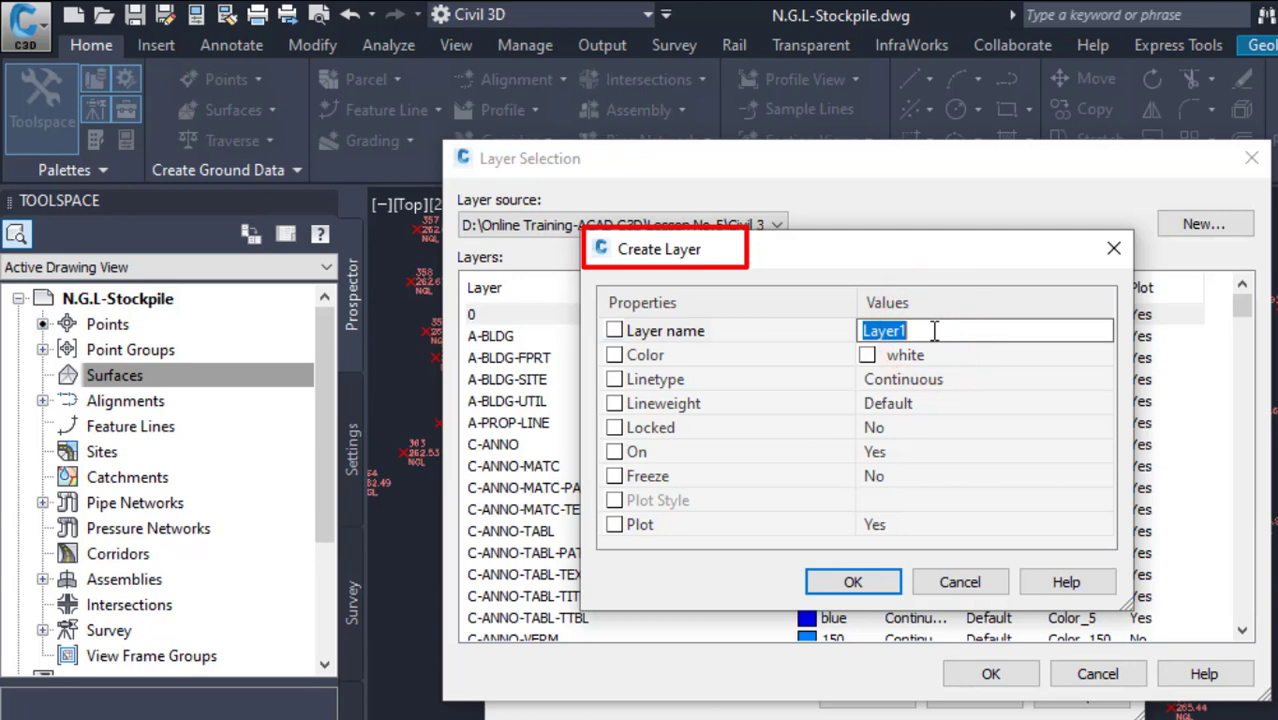
{"action": "type", "text": "SURF-NGL"}
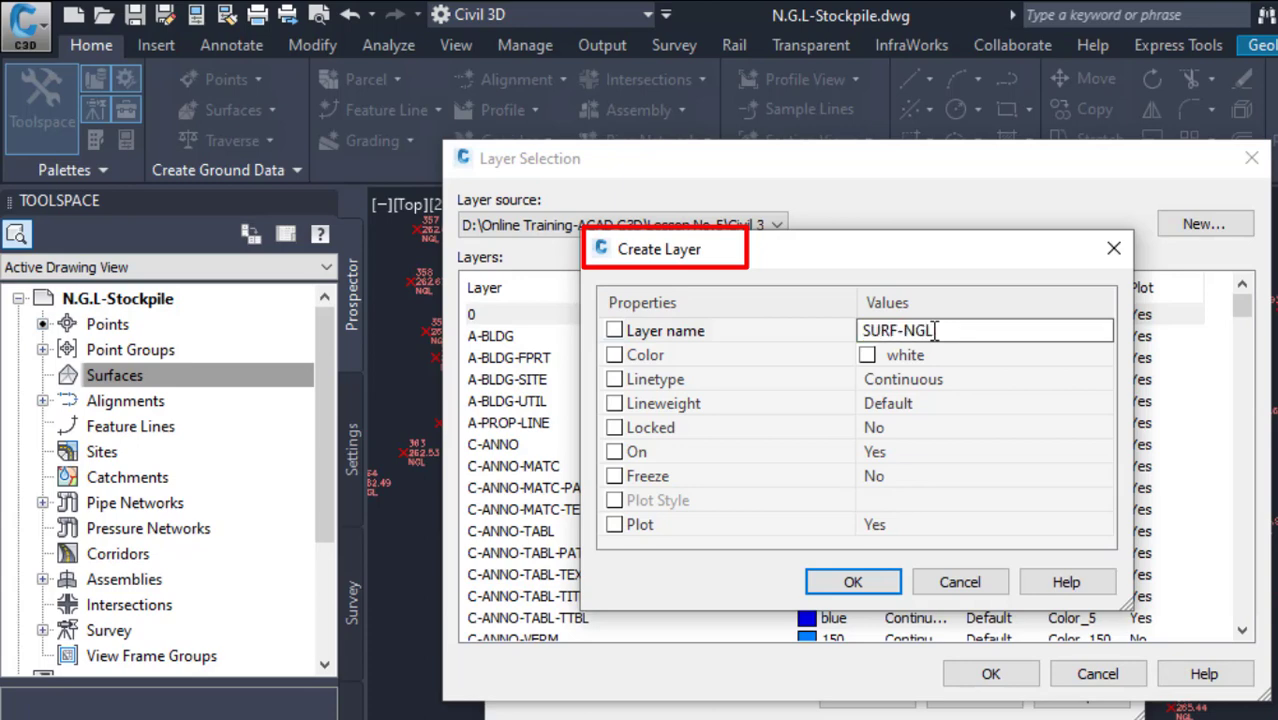
{"action": "type", "text": "-STOCKPILE"}
Step: Set the new layer's color to green, create it and assign it as the surface layer
{"action": "left_click", "coordinate": [1022, 302]}
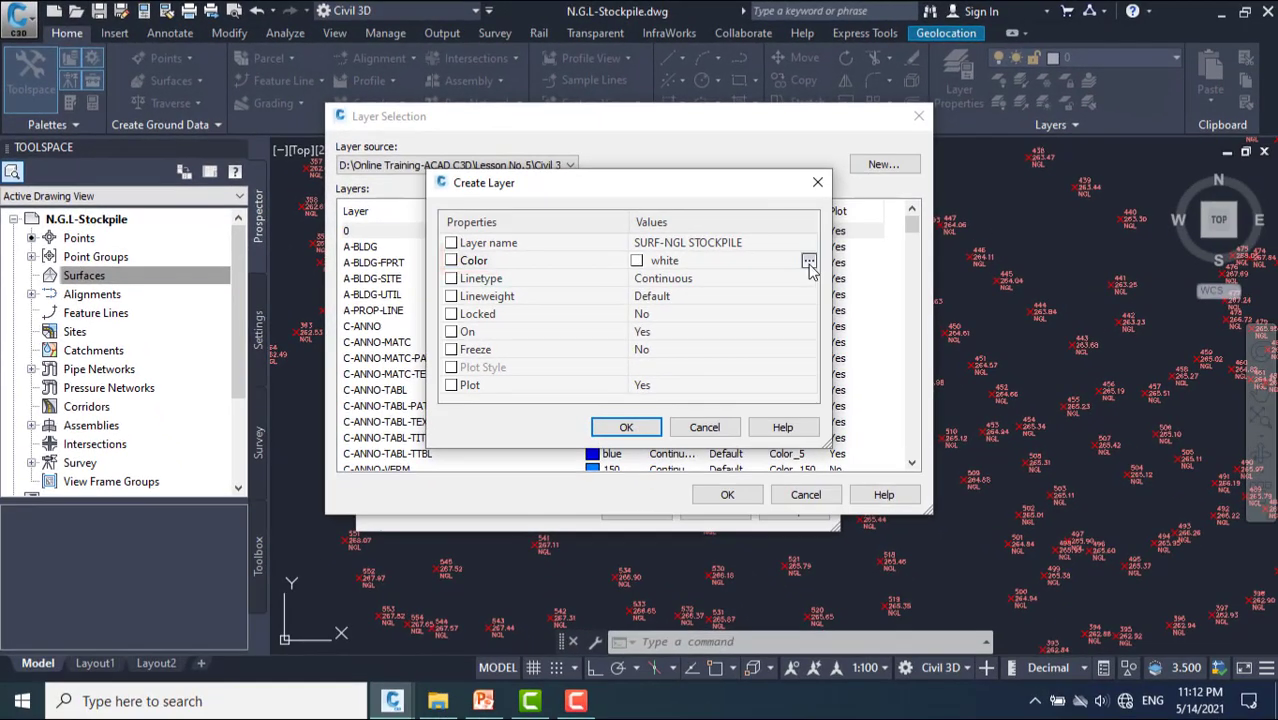
{"action": "left_click", "coordinate": [808, 261]}
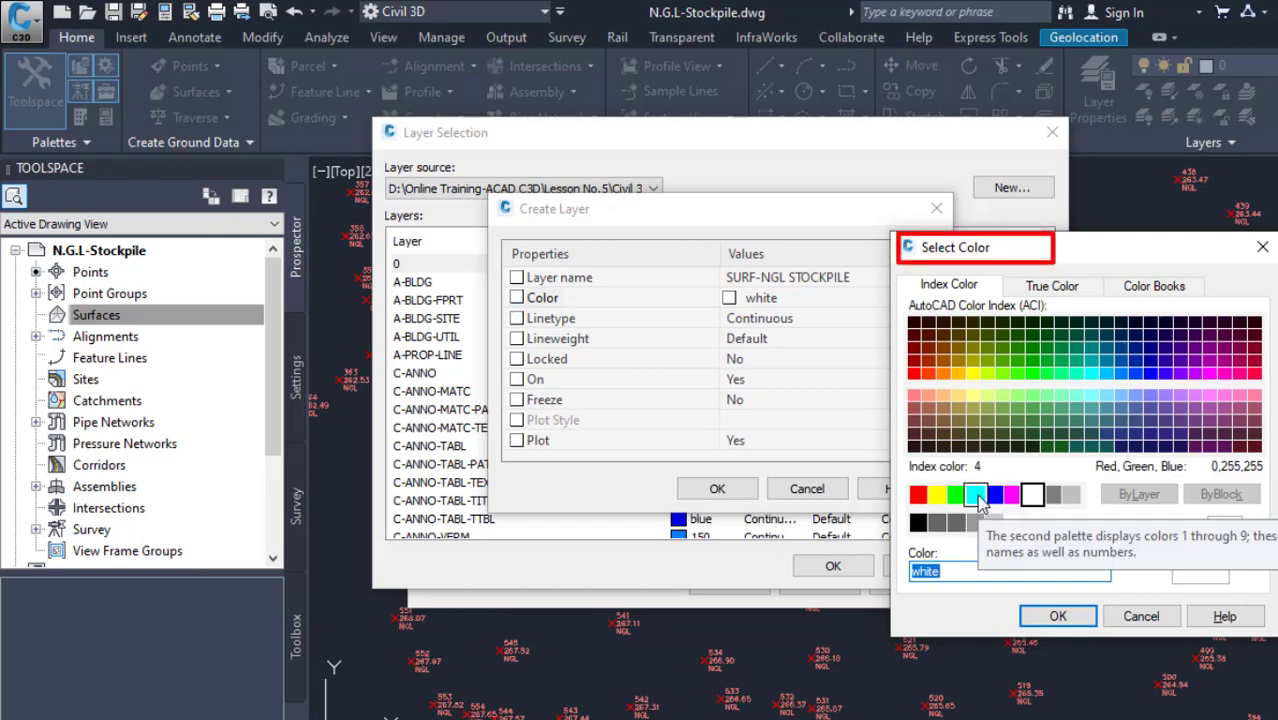
{"action": "left_click", "coordinate": [956, 497]}
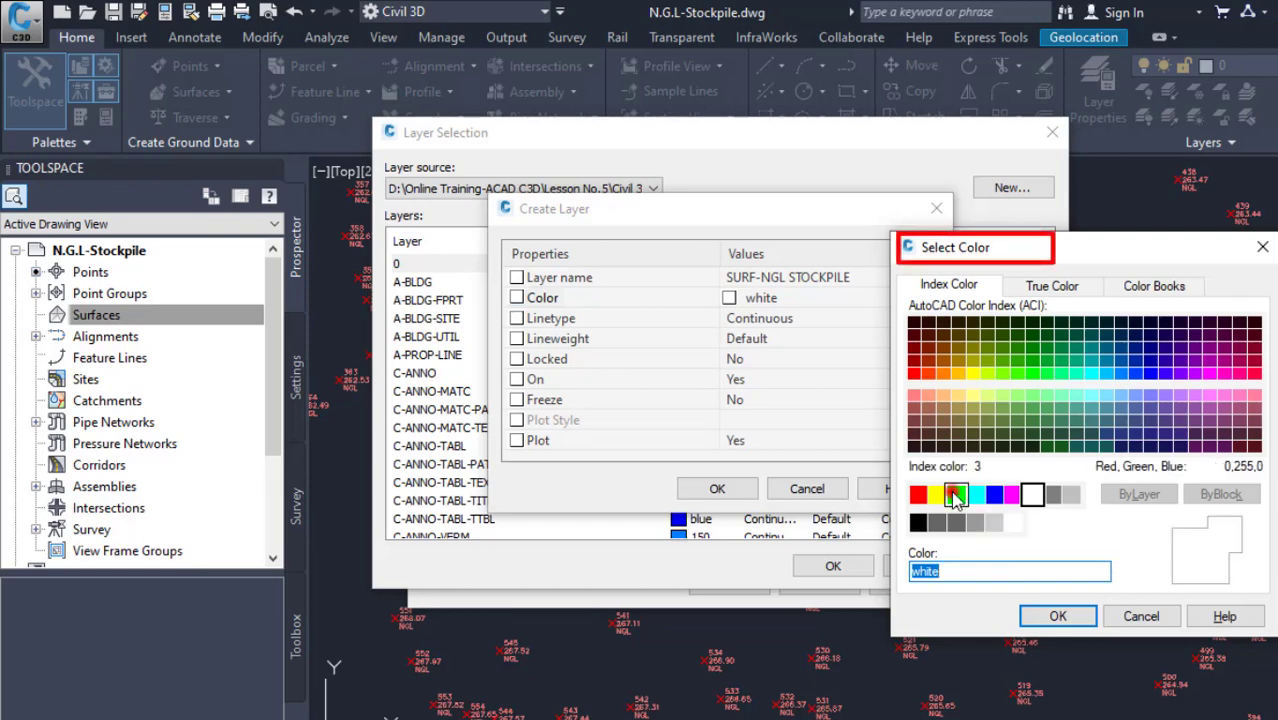
{"action": "left_click", "coordinate": [1055, 617]}
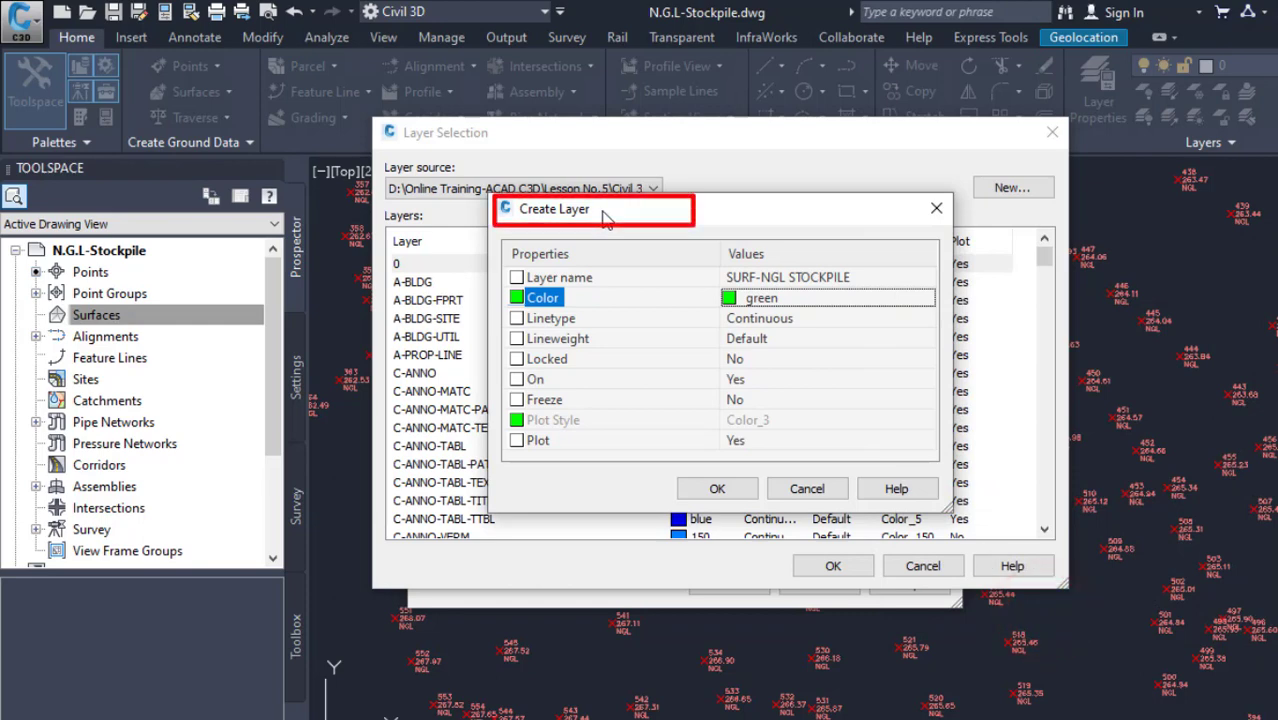
{"action": "left_click", "coordinate": [723, 491]}
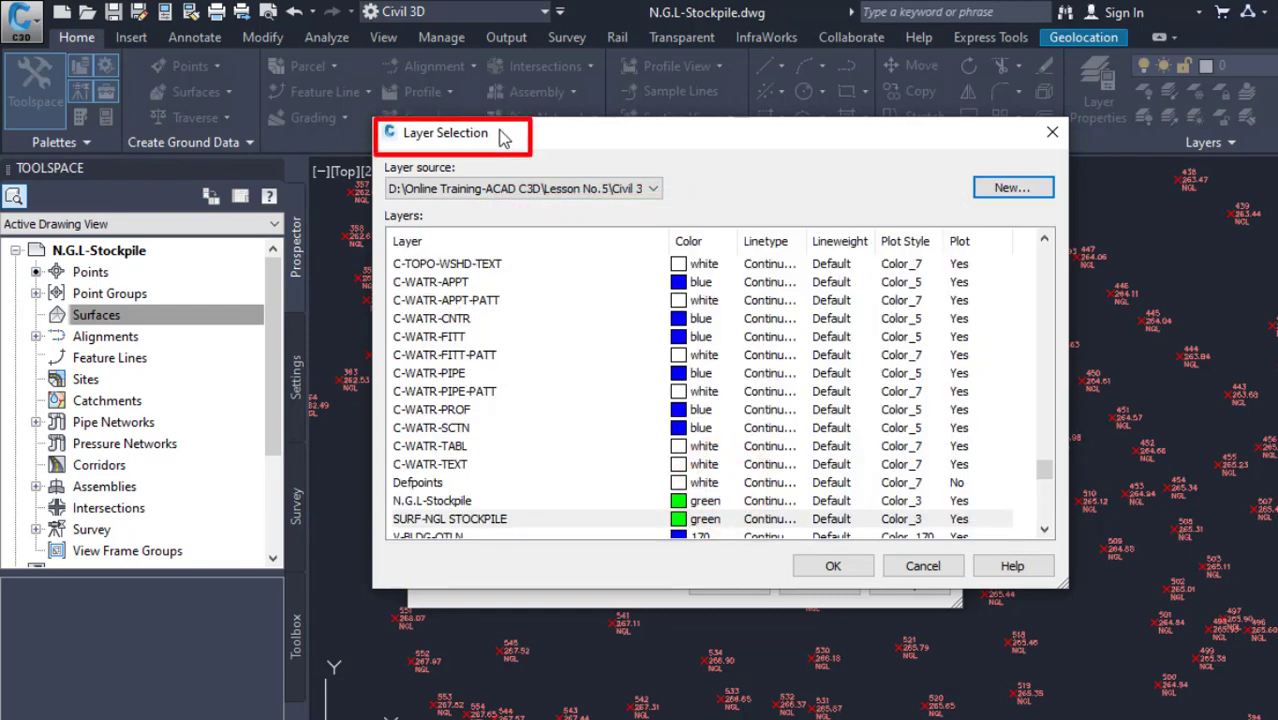
{"action": "left_click", "coordinate": [831, 567]}
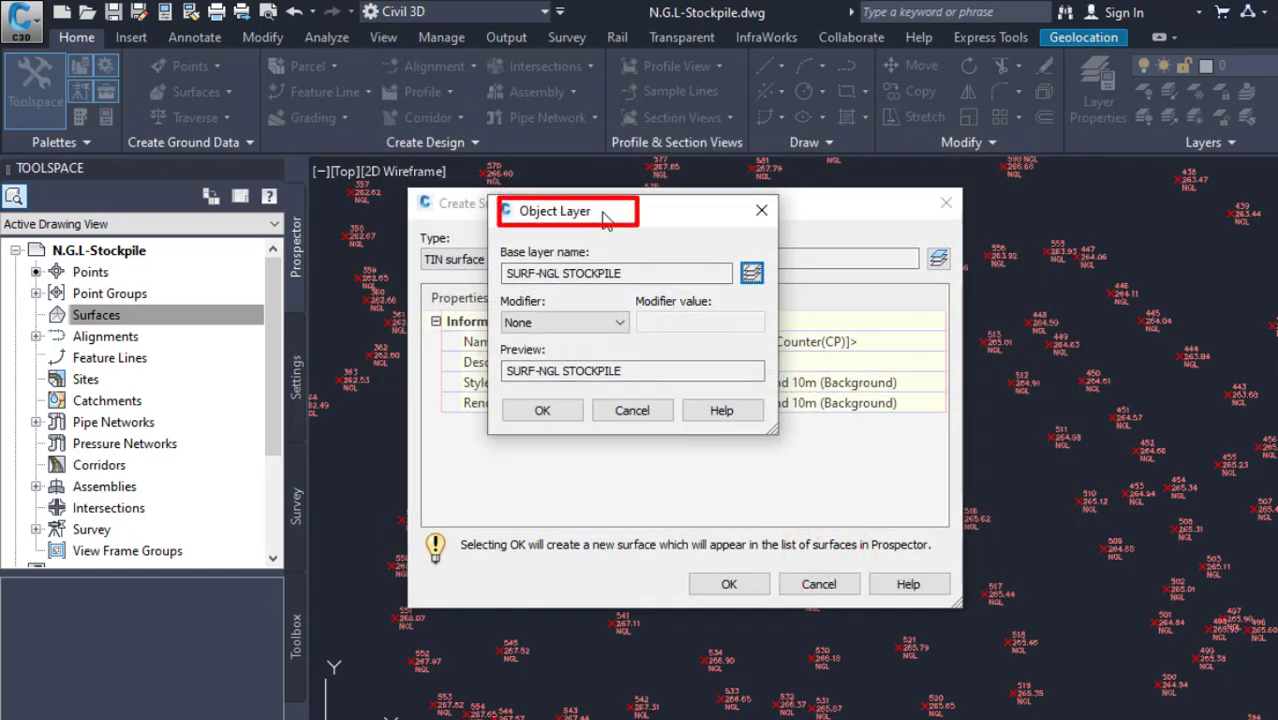
{"action": "left_click", "coordinate": [545, 412]}
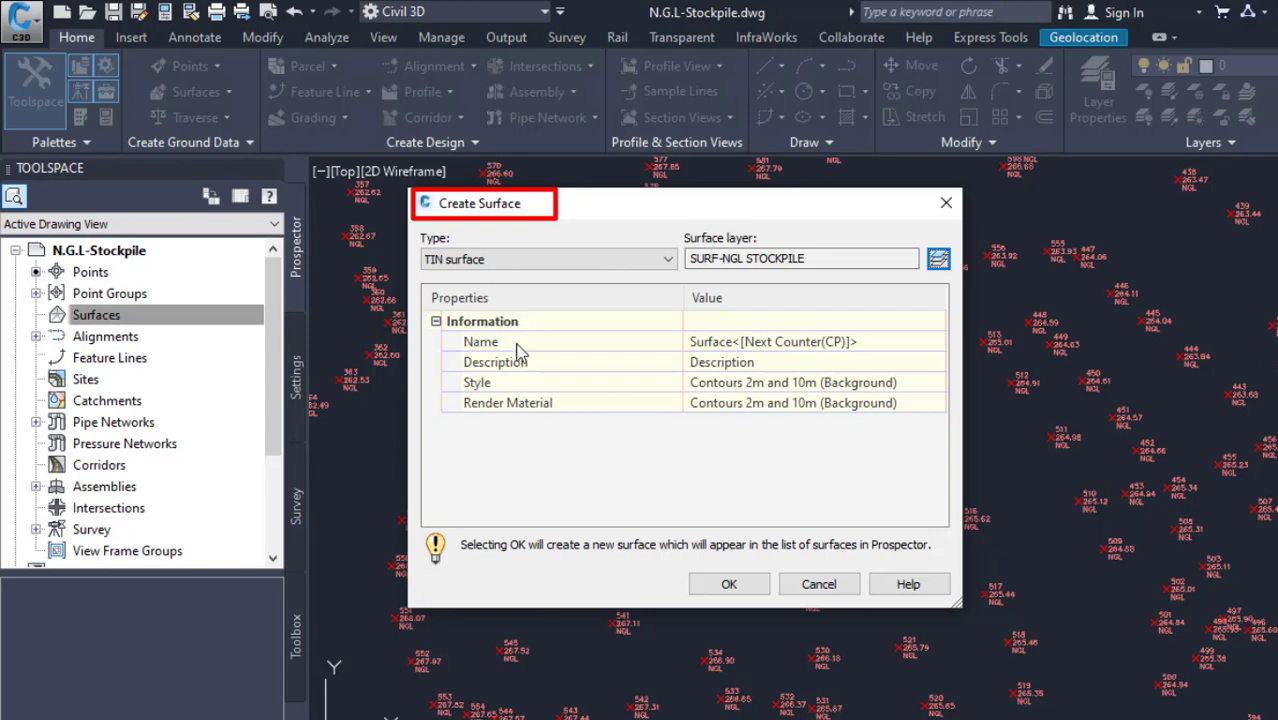
Step: Name the new surface SURF-NGL STOCKPILE
{"action": "left_click", "coordinate": [868, 346]}
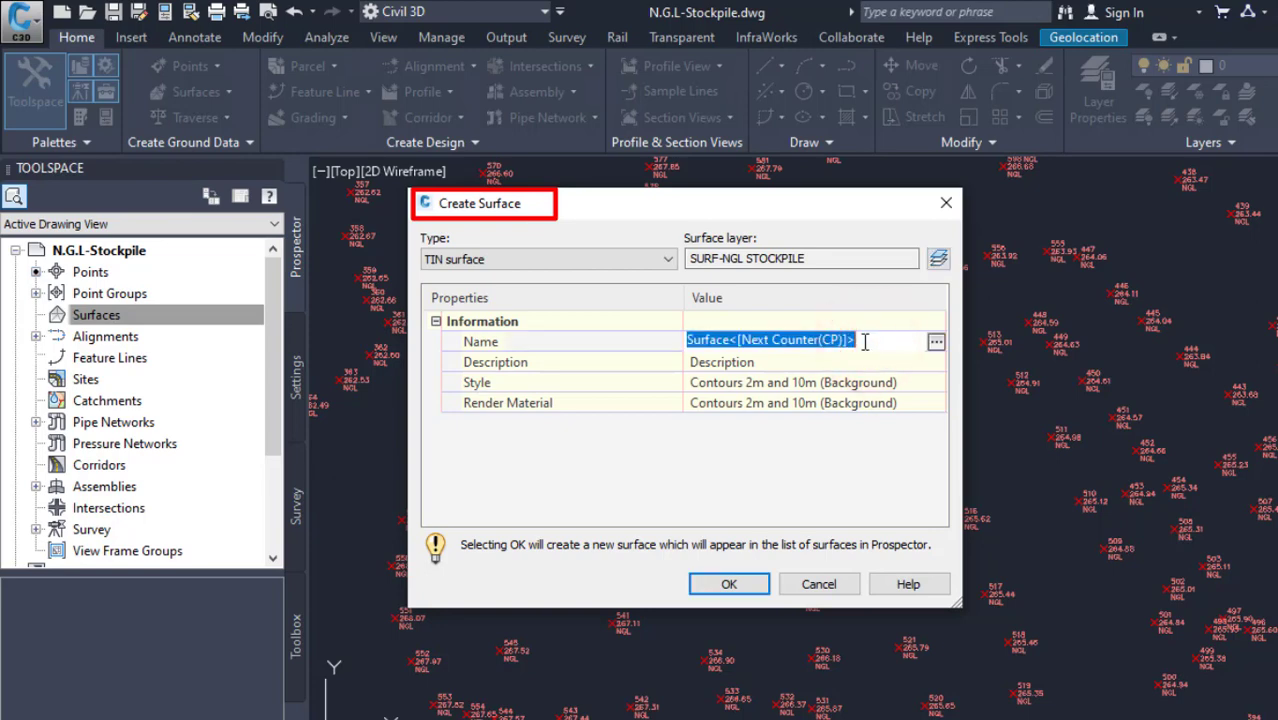
{"action": "type", "text": "SURF-NGL"}
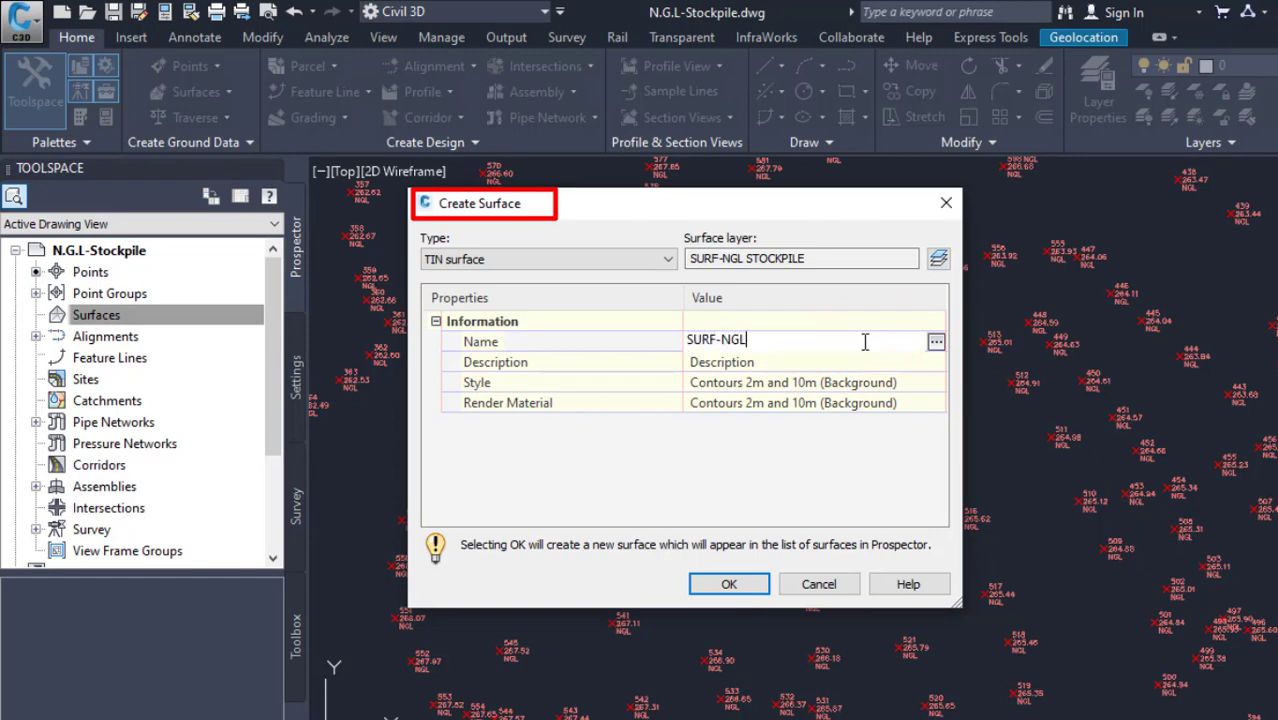
{"action": "type", "text": " STOCKPILE"}
{"action": "left_click", "coordinate": [508, 339]}
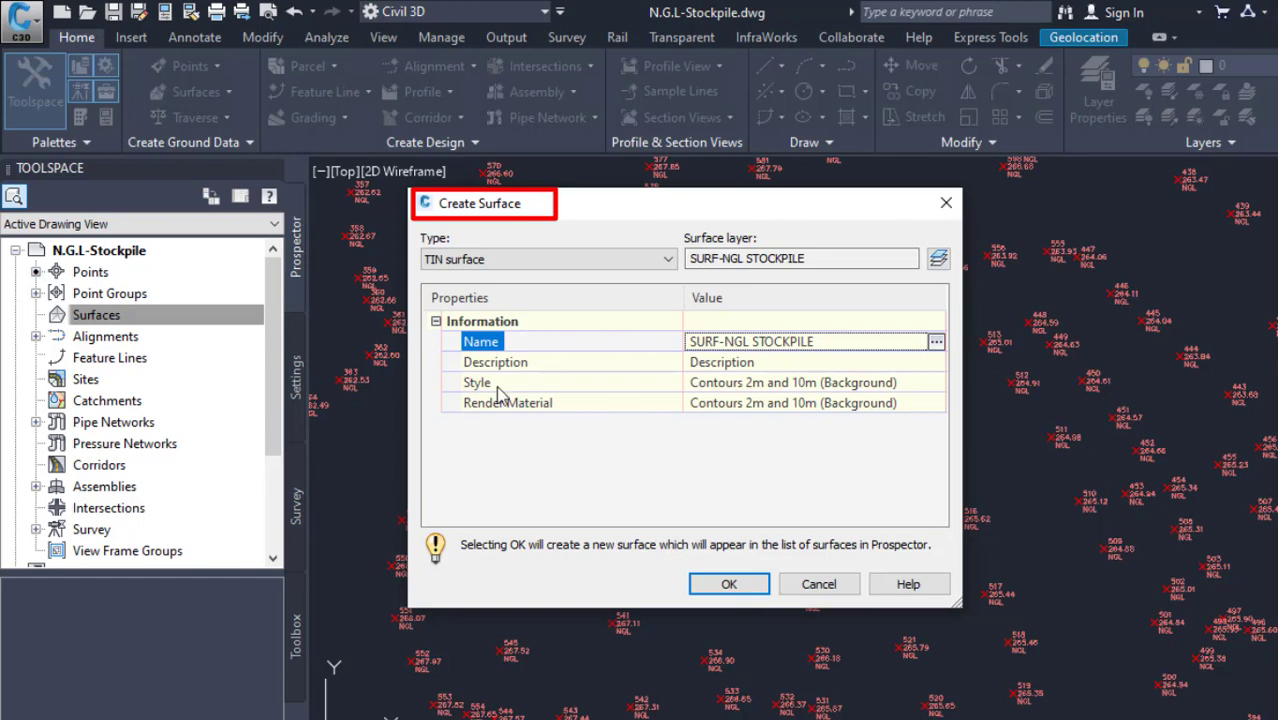
Step: Set the surface style to Contours 1m and 5m (Design)
{"action": "left_click", "coordinate": [934, 386]}
{"action": "left_click", "coordinate": [934, 384]}
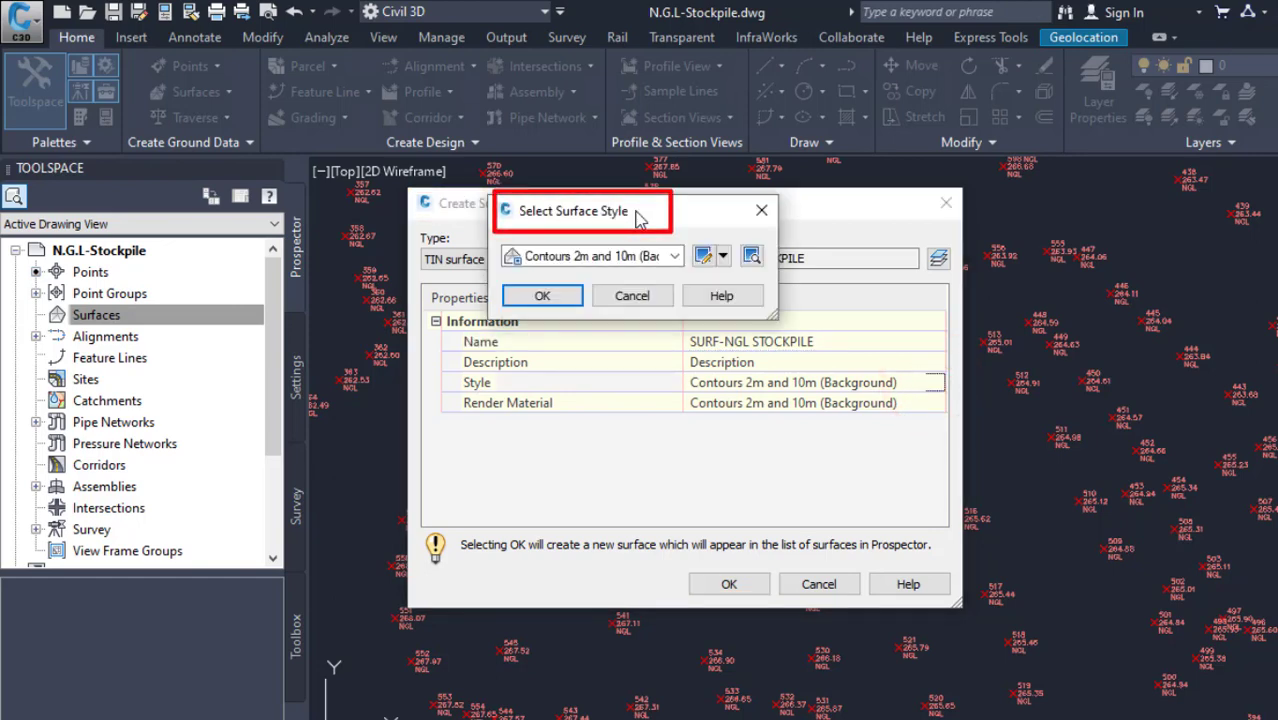
{"action": "left_click", "coordinate": [676, 258]}
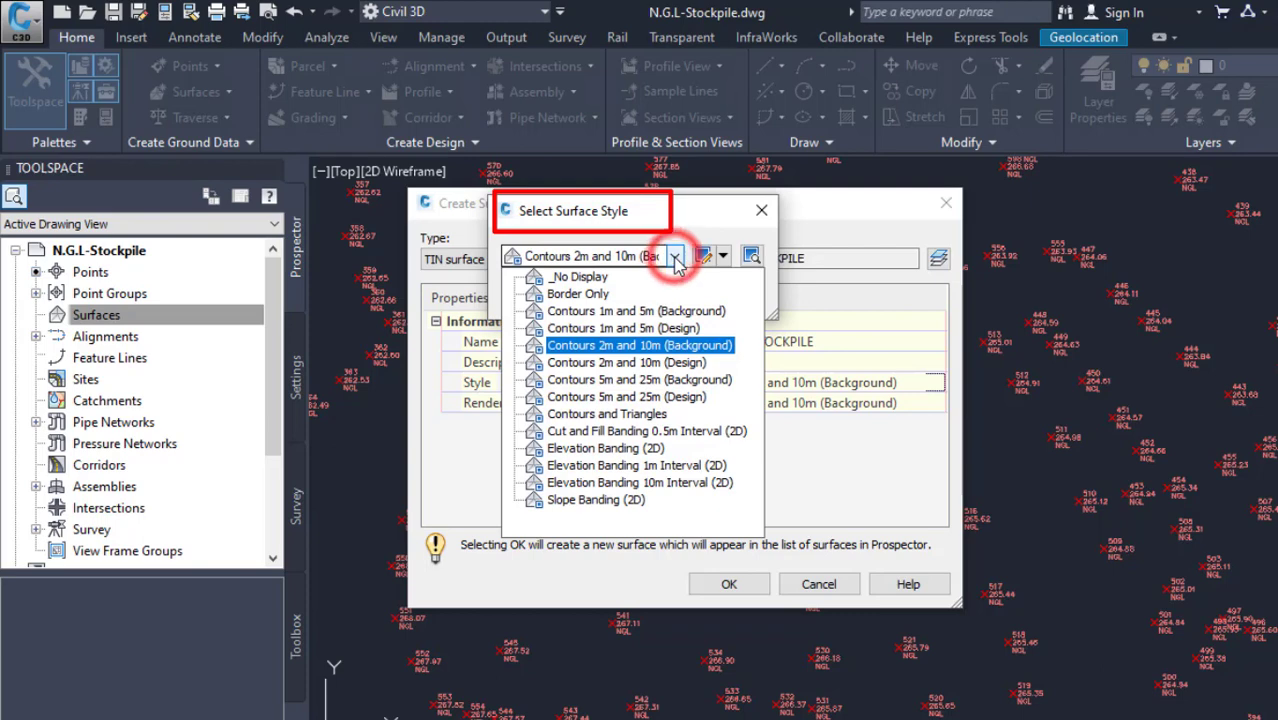
{"action": "left_click", "coordinate": [668, 329]}
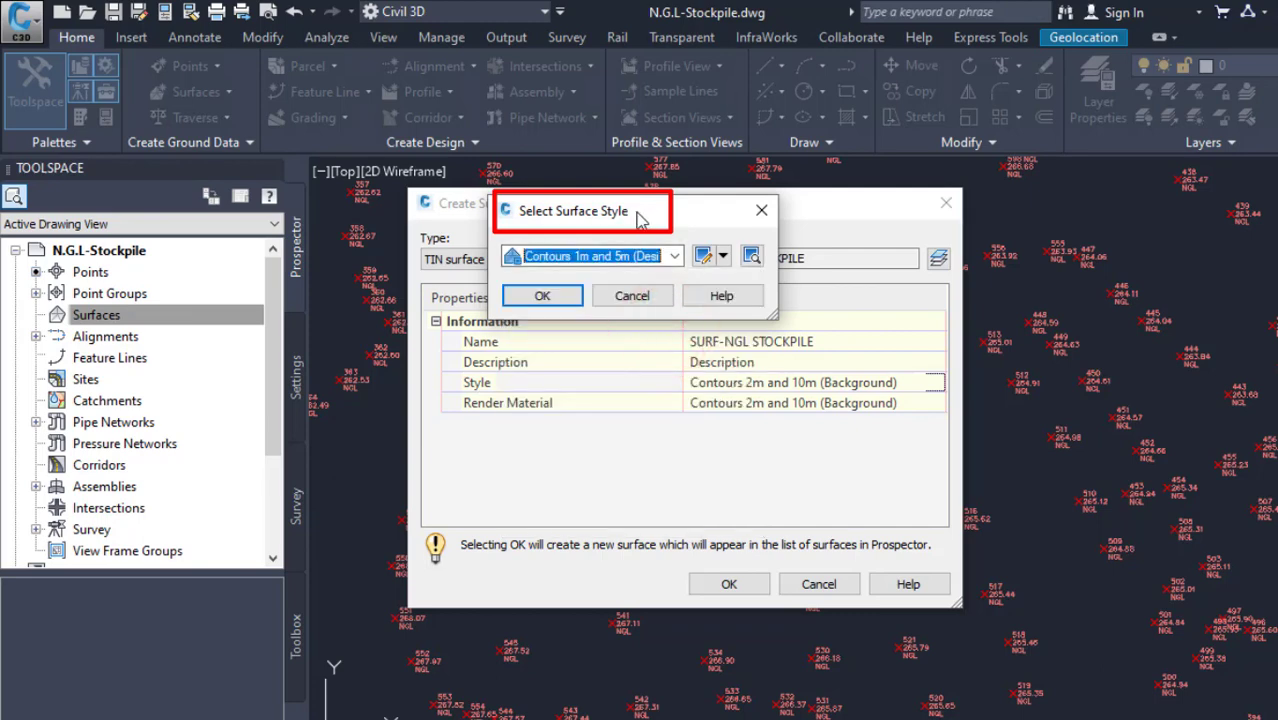
{"action": "left_click", "coordinate": [553, 297]}
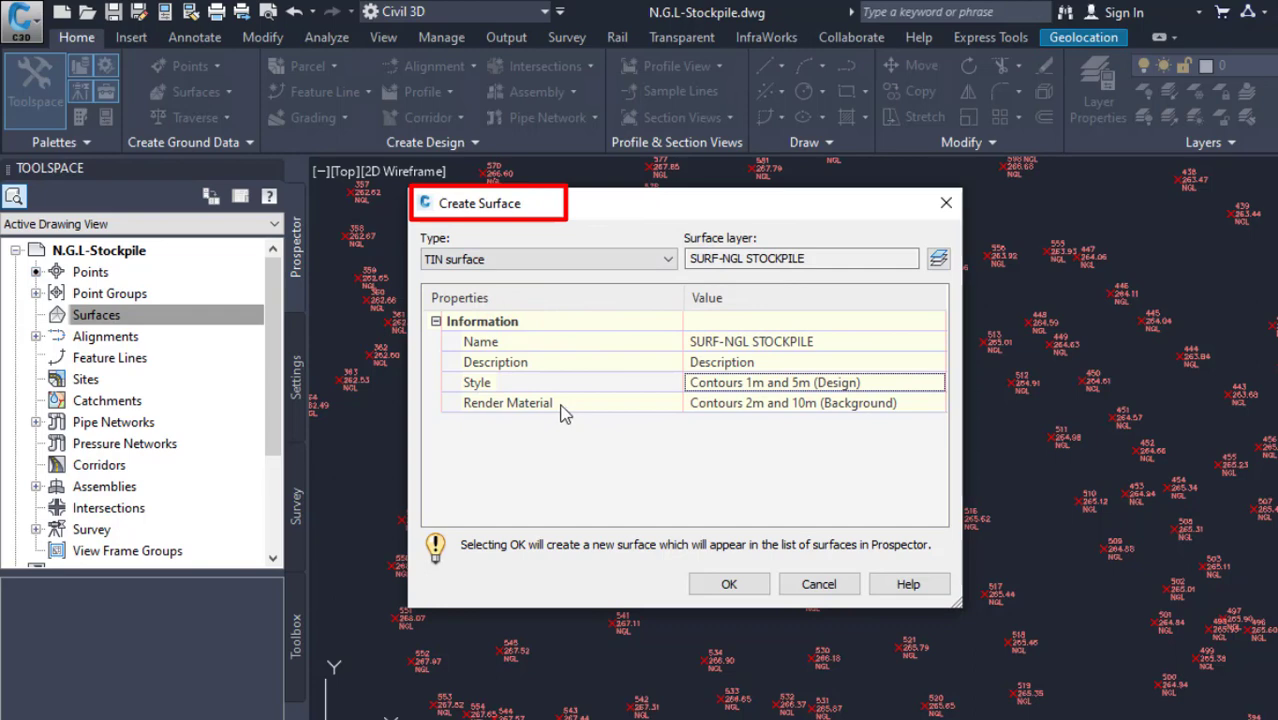
Step: Set the surface's render material to ByLayer
{"action": "left_click", "coordinate": [931, 405]}
{"action": "left_click", "coordinate": [933, 405]}
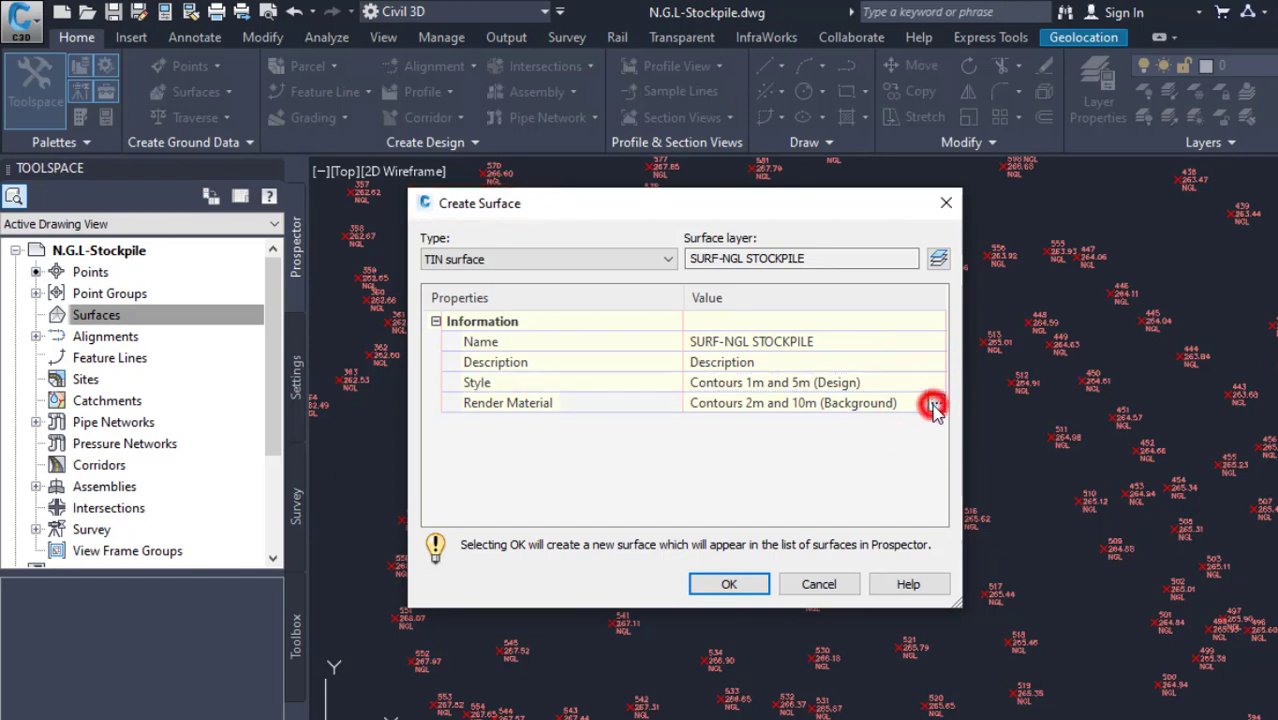
{"action": "left_click", "coordinate": [933, 405]}
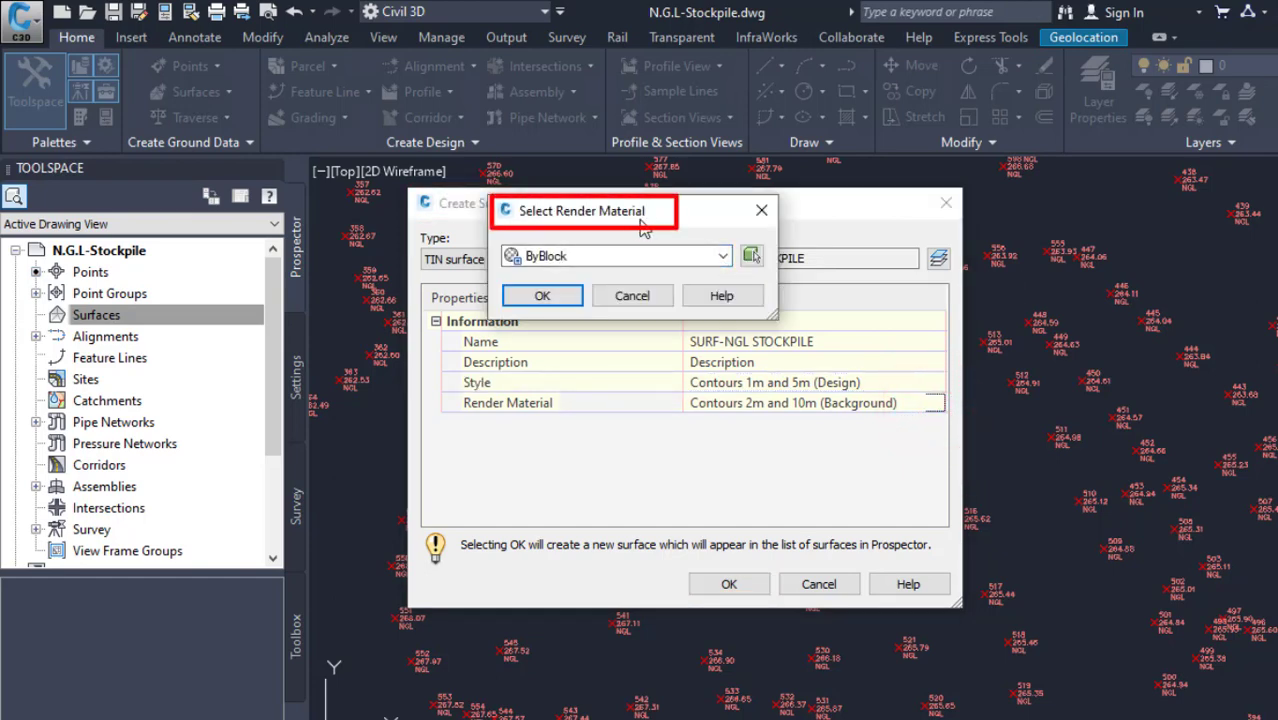
{"action": "left_click", "coordinate": [723, 257]}
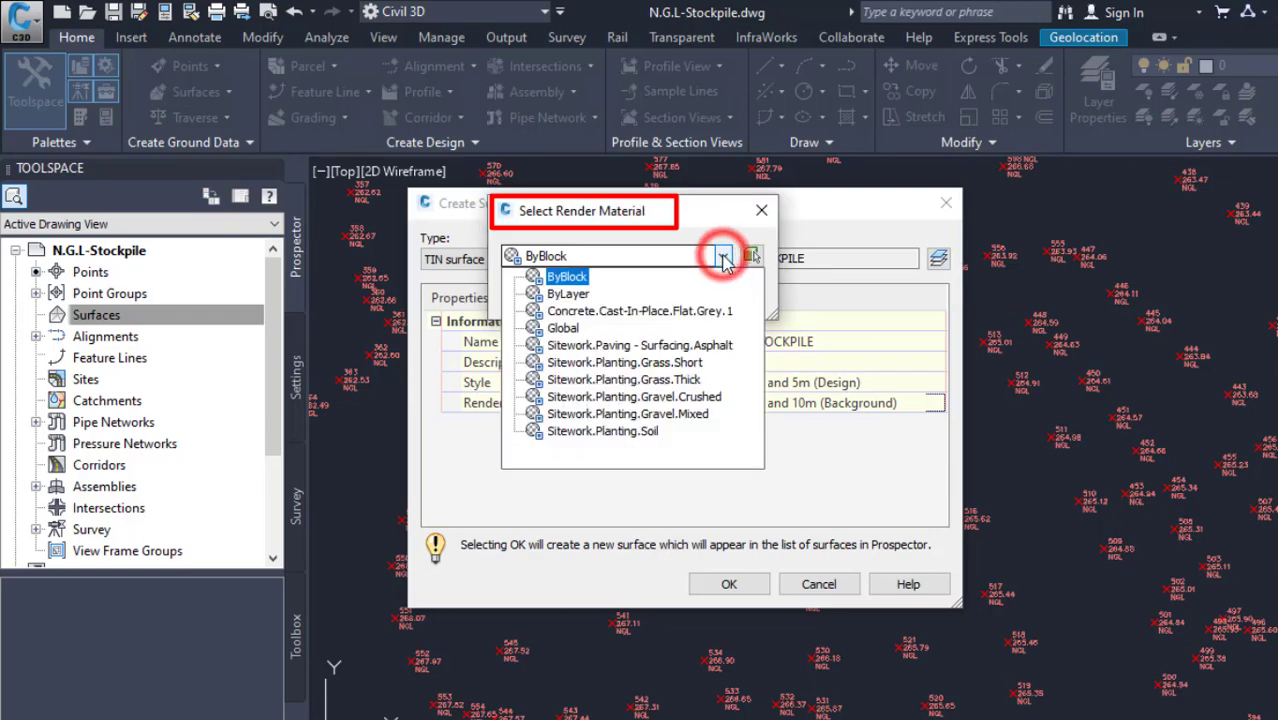
{"action": "left_click", "coordinate": [583, 298]}
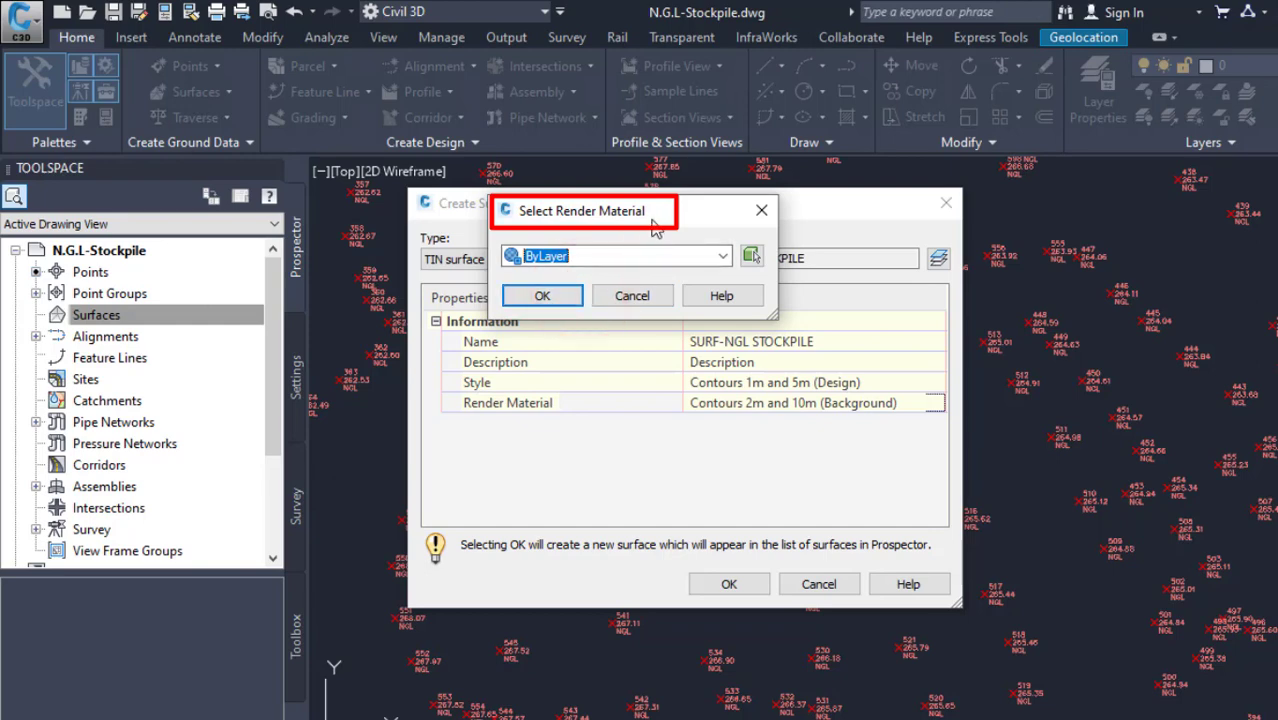
{"action": "left_click", "coordinate": [545, 297]}
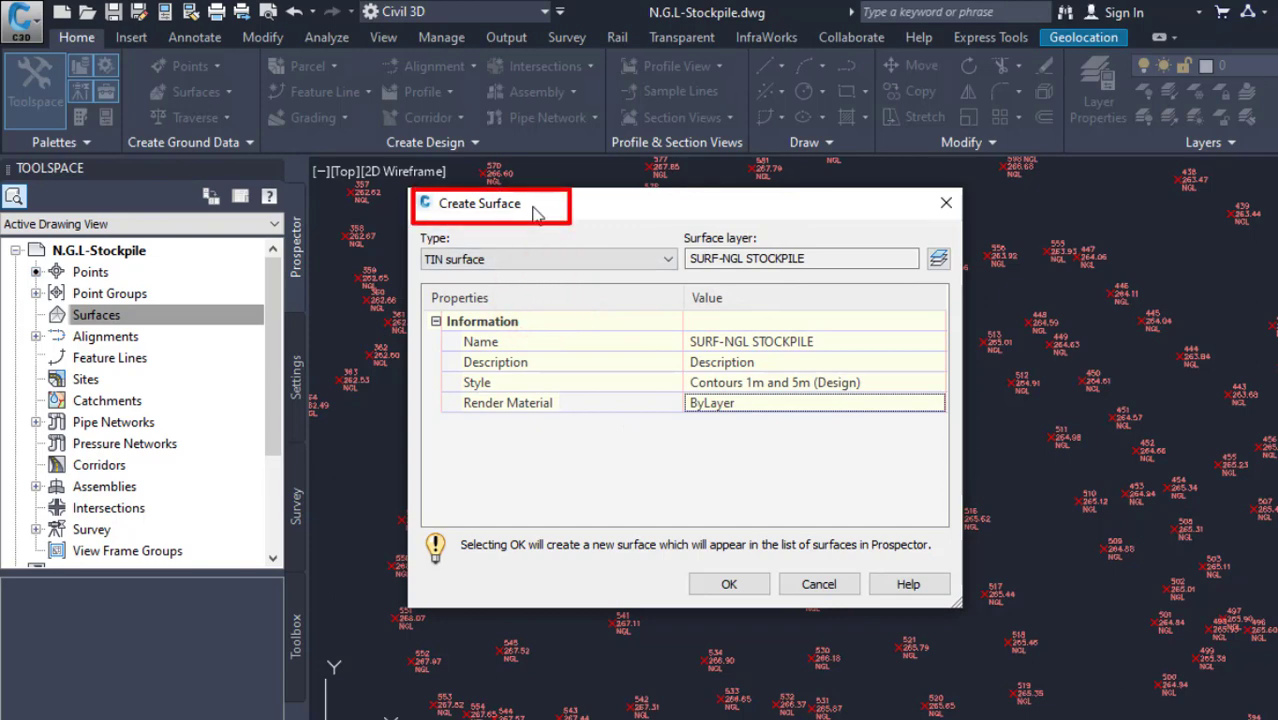
Step: Create the surface with the chosen settings and expand SURF-NGL STOCKPILE in the drawing tree down to its Definition items
{"action": "left_click", "coordinate": [731, 586]}
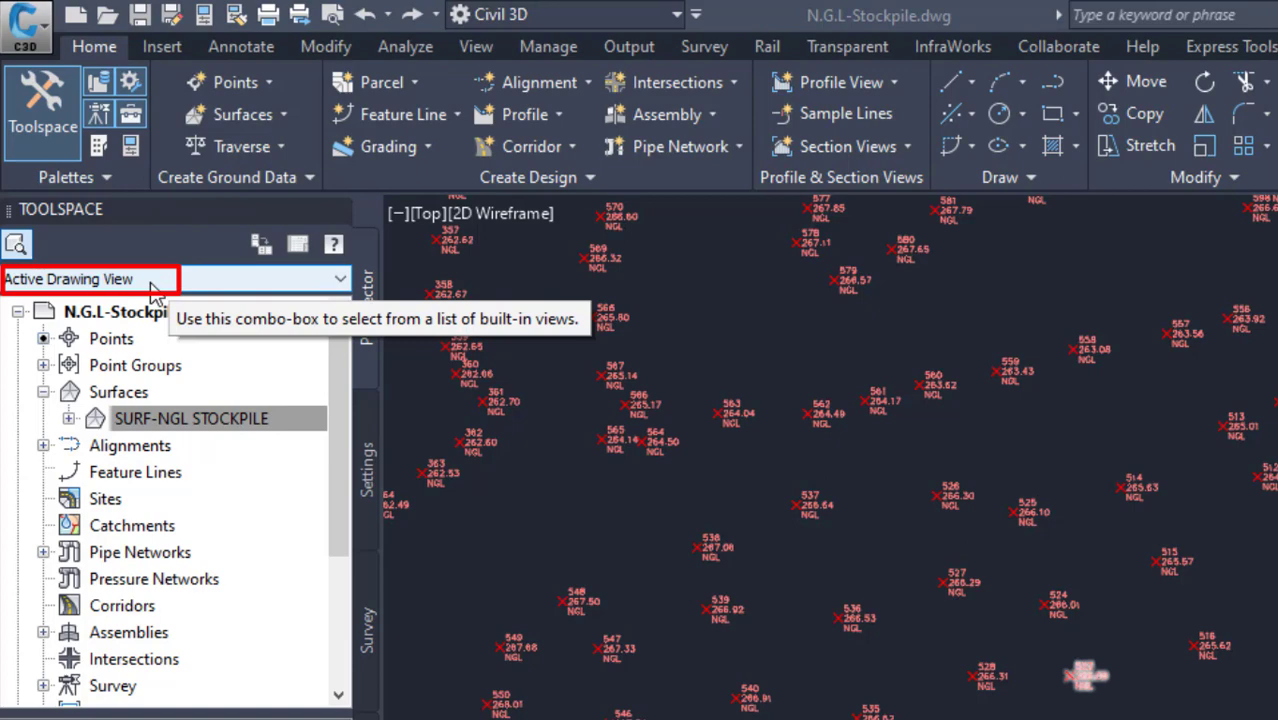
{"action": "left_click", "coordinate": [43, 392]}
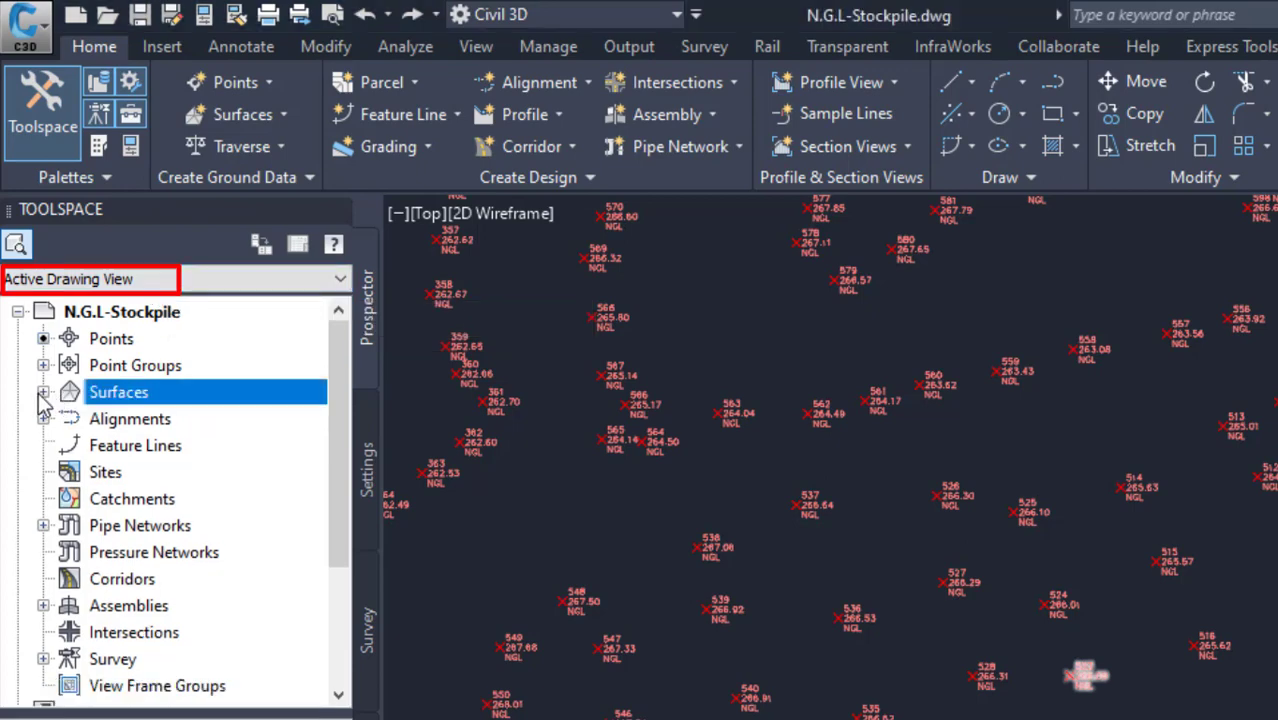
{"action": "left_click", "coordinate": [43, 393]}
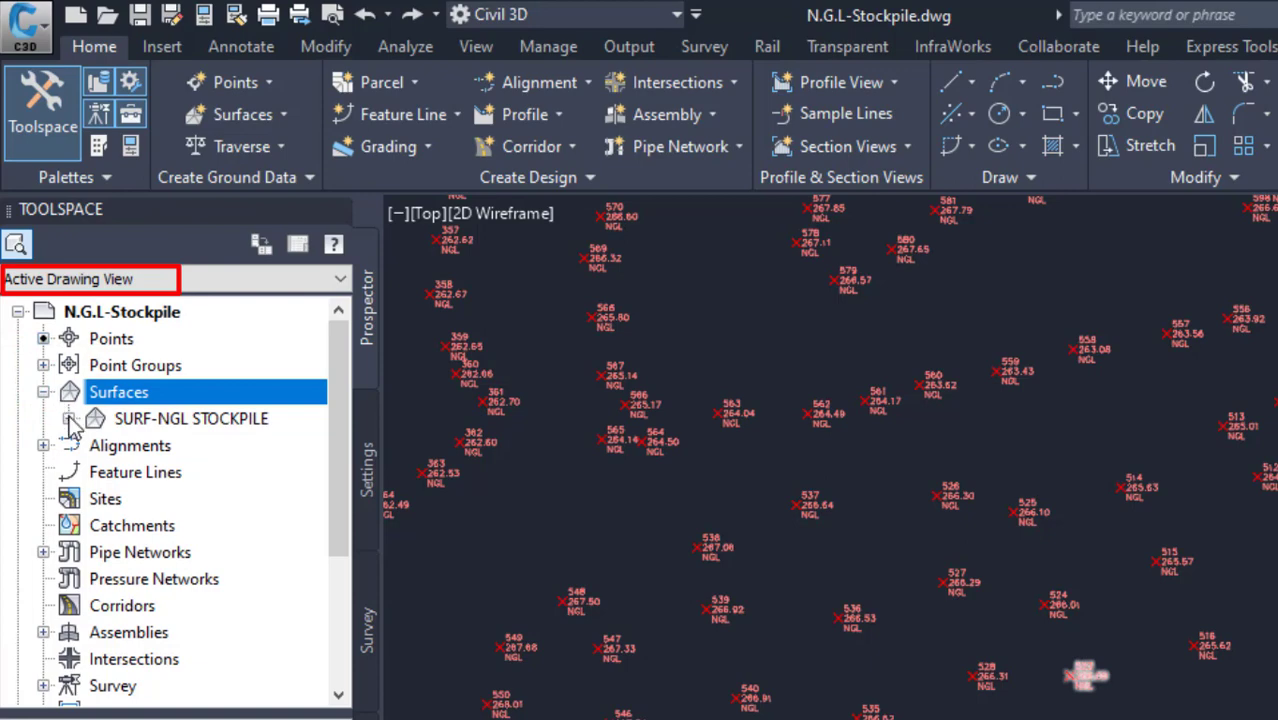
{"action": "left_click", "coordinate": [68, 419]}
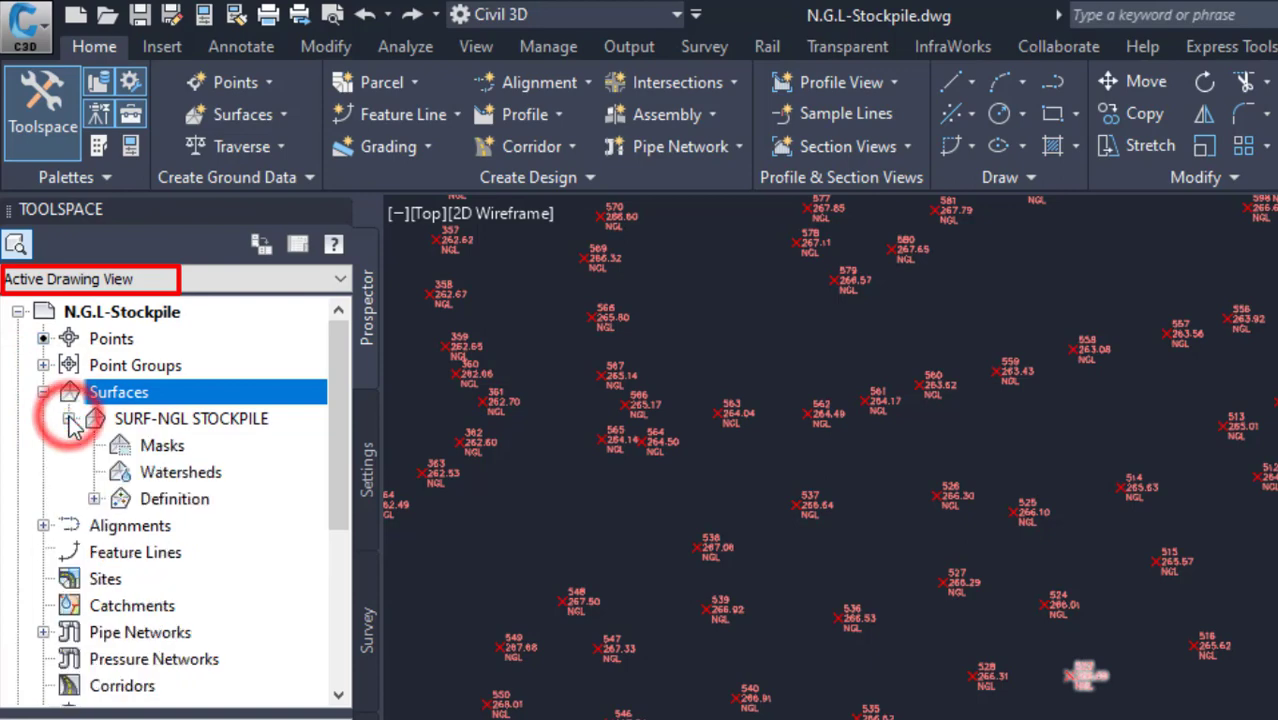
{"action": "left_click", "coordinate": [93, 498]}
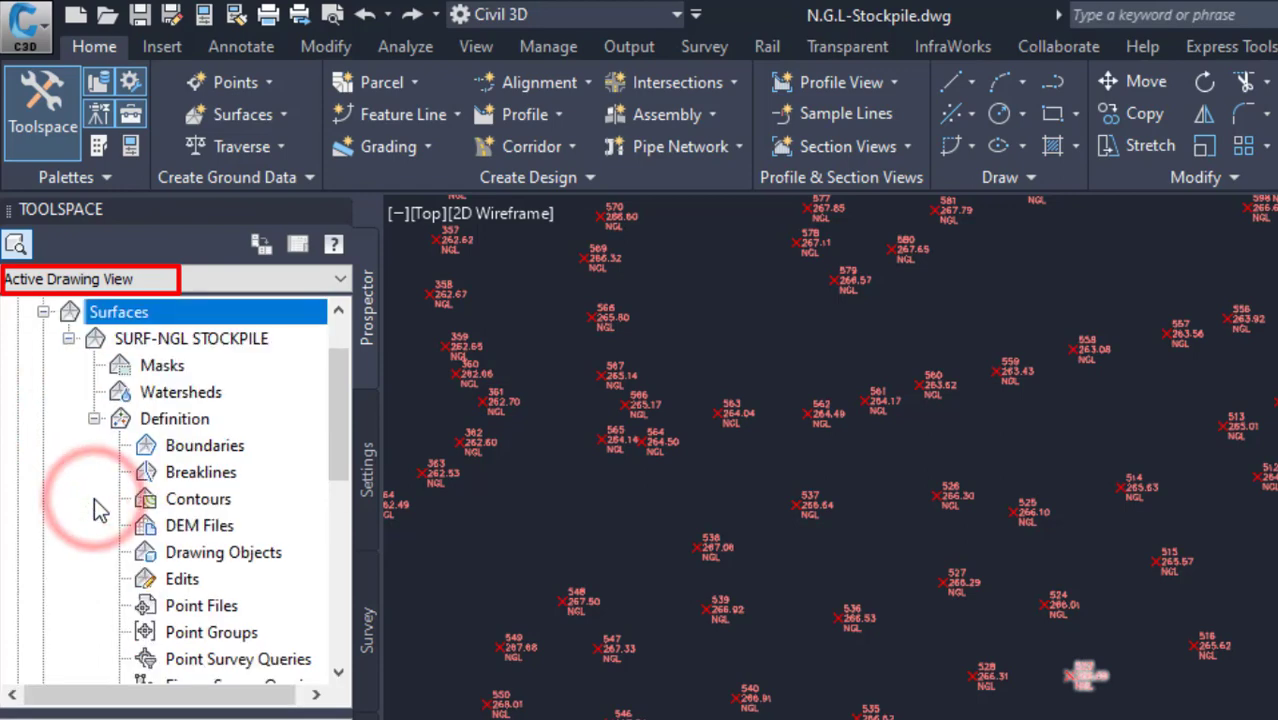
{"action": "left_click", "coordinate": [216, 419]}
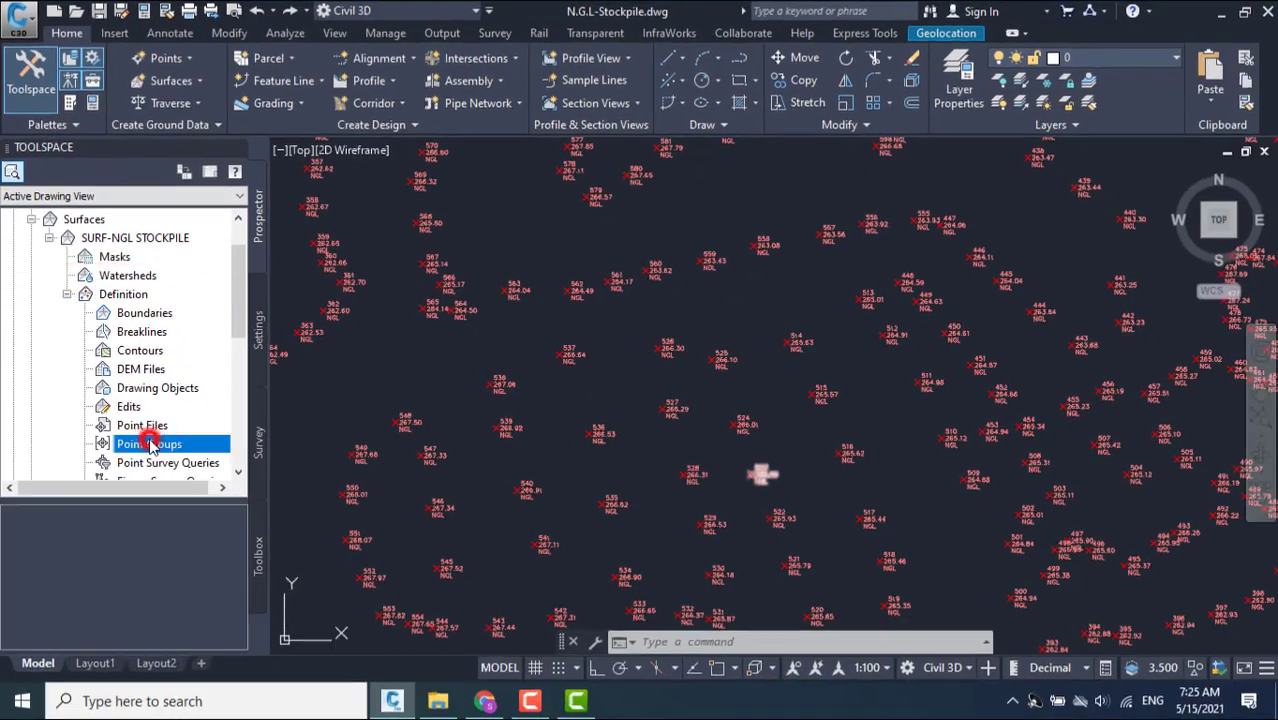
Step: Add the N.G.L-Stockpile point group to the definition of the SURF-NGL STOCKPILE surface
{"action": "right_click", "coordinate": [214, 636]}
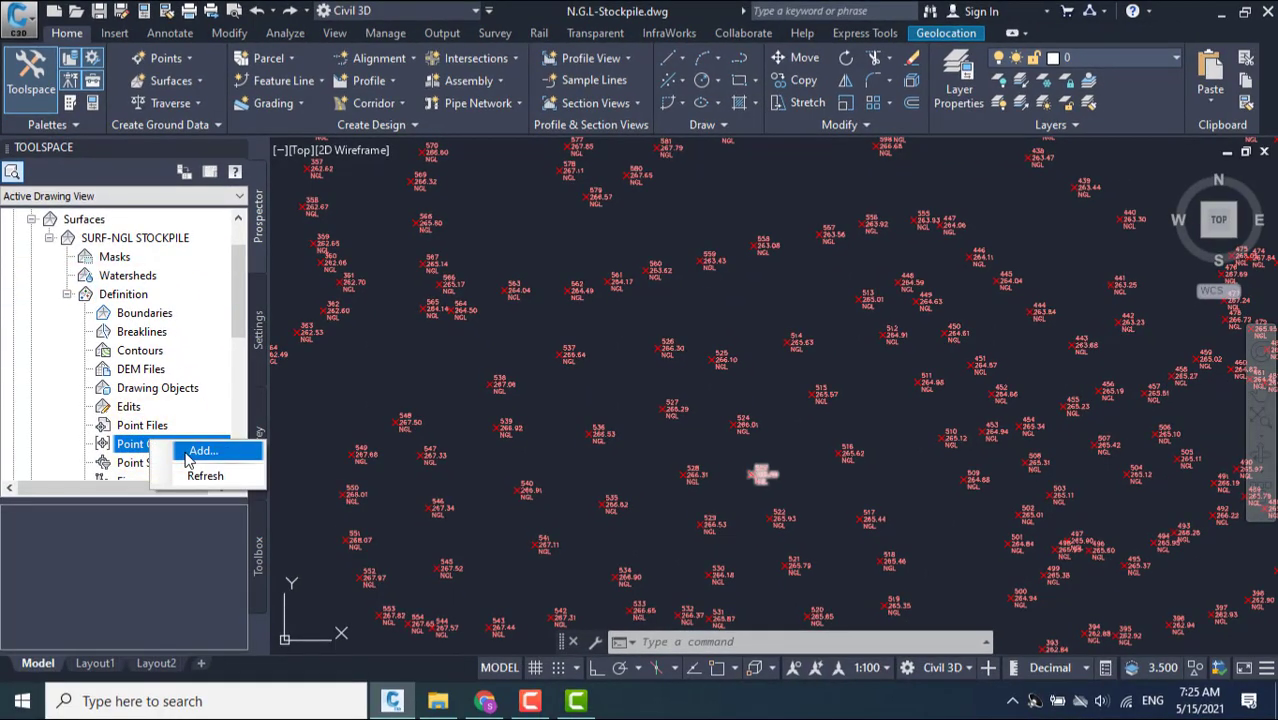
{"action": "left_click", "coordinate": [188, 455]}
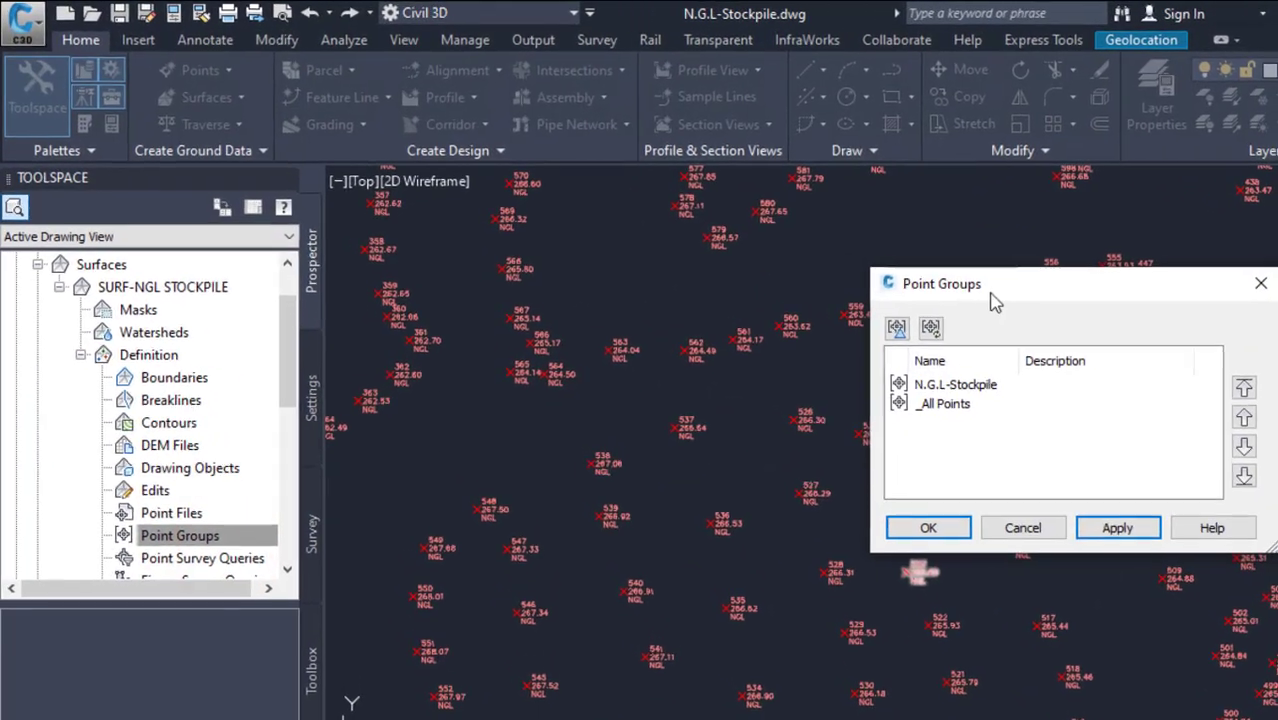
{"action": "left_click", "coordinate": [820, 245]}
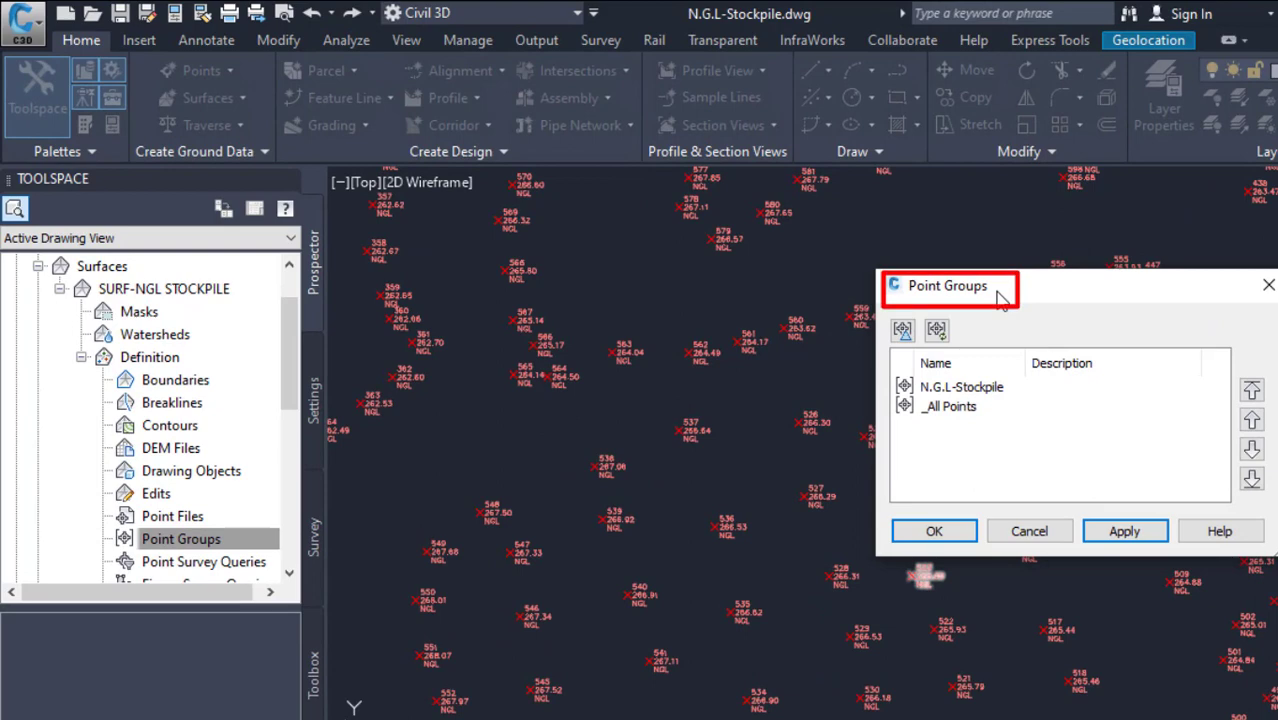
{"action": "left_click", "coordinate": [986, 390]}
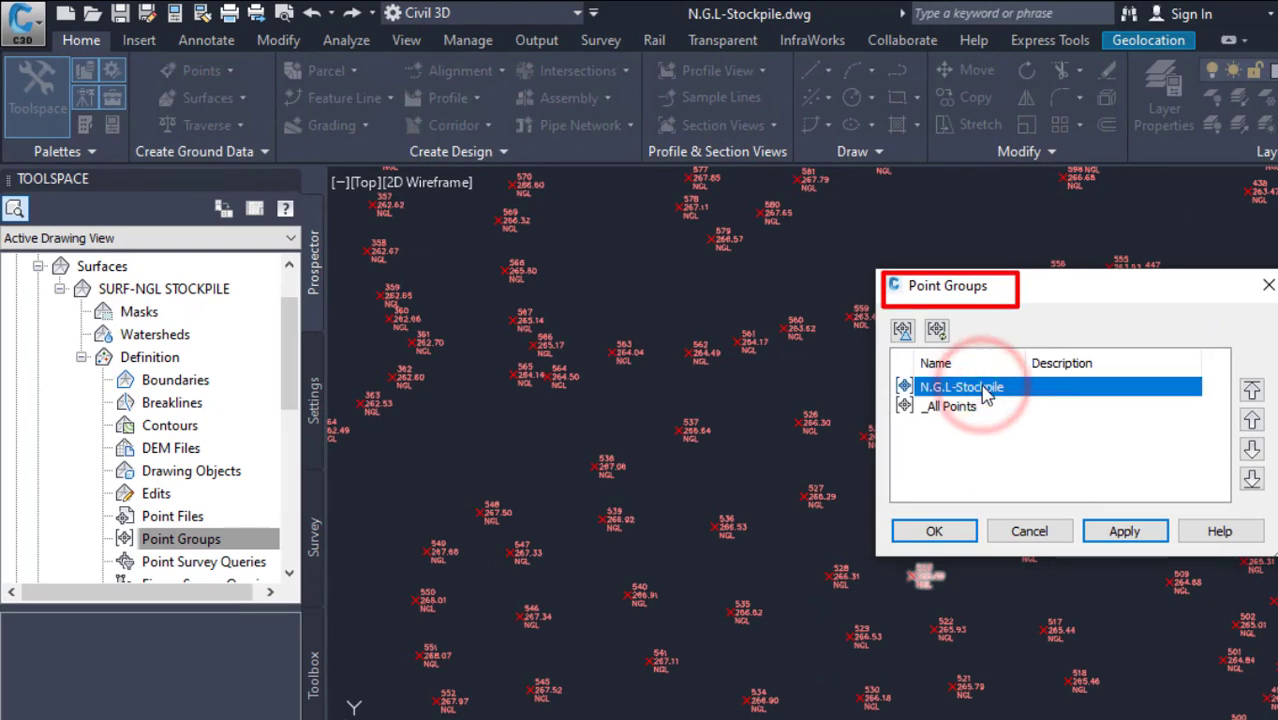
{"action": "left_click", "coordinate": [934, 531]}
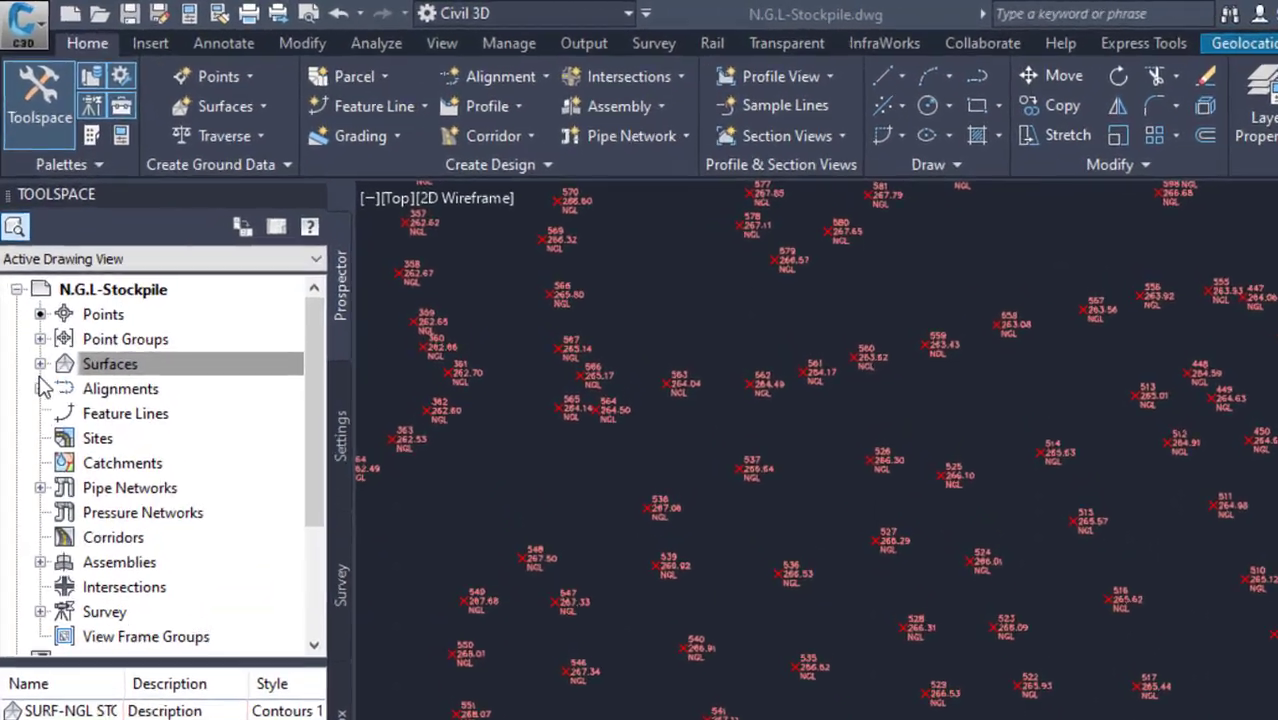
Step: Open the surface properties of SURF-NGL STOCKPILE from the drawing's surfaces
{"action": "left_click", "coordinate": [30, 280]}
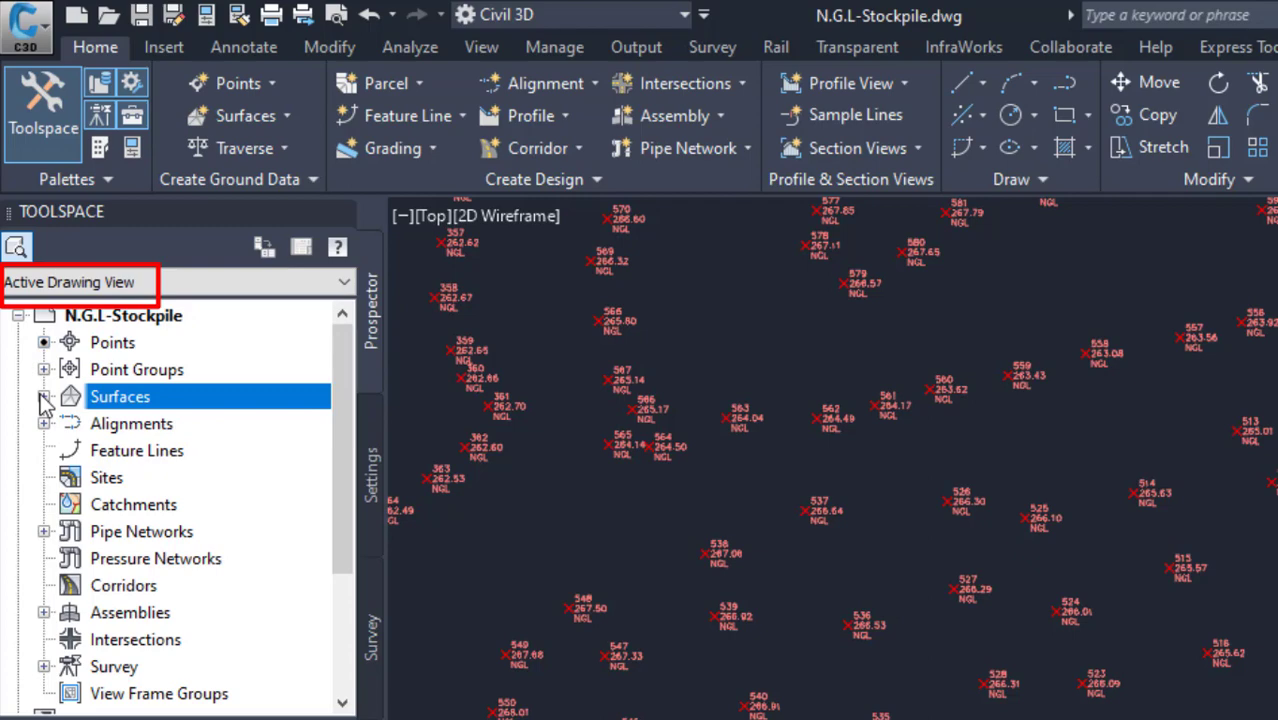
{"action": "left_click", "coordinate": [43, 397]}
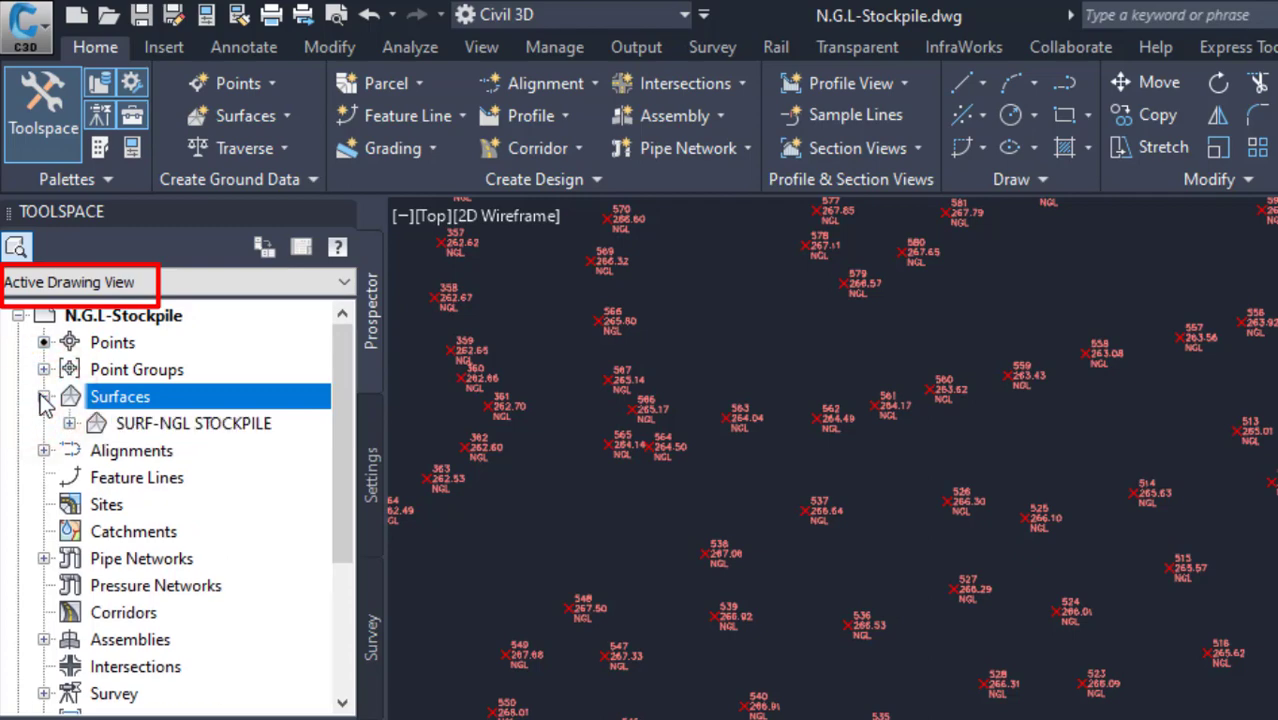
{"action": "right_click", "coordinate": [162, 424]}
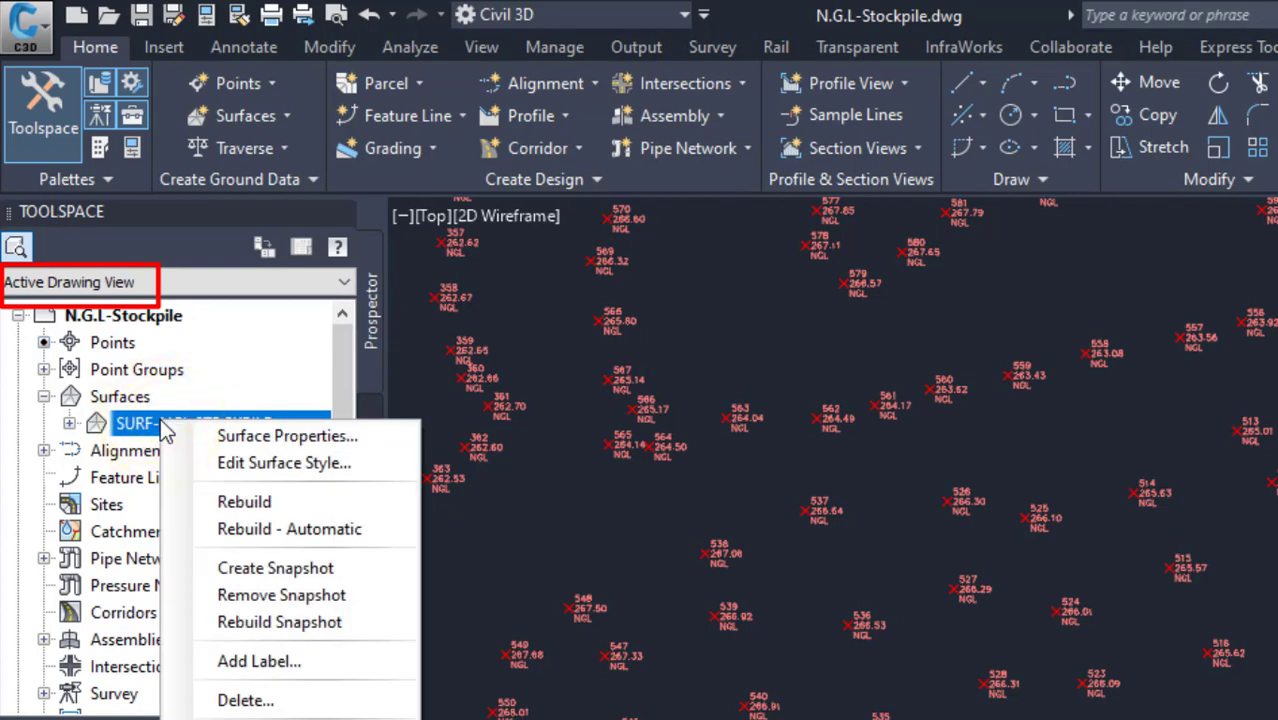
{"action": "left_click", "coordinate": [279, 440]}
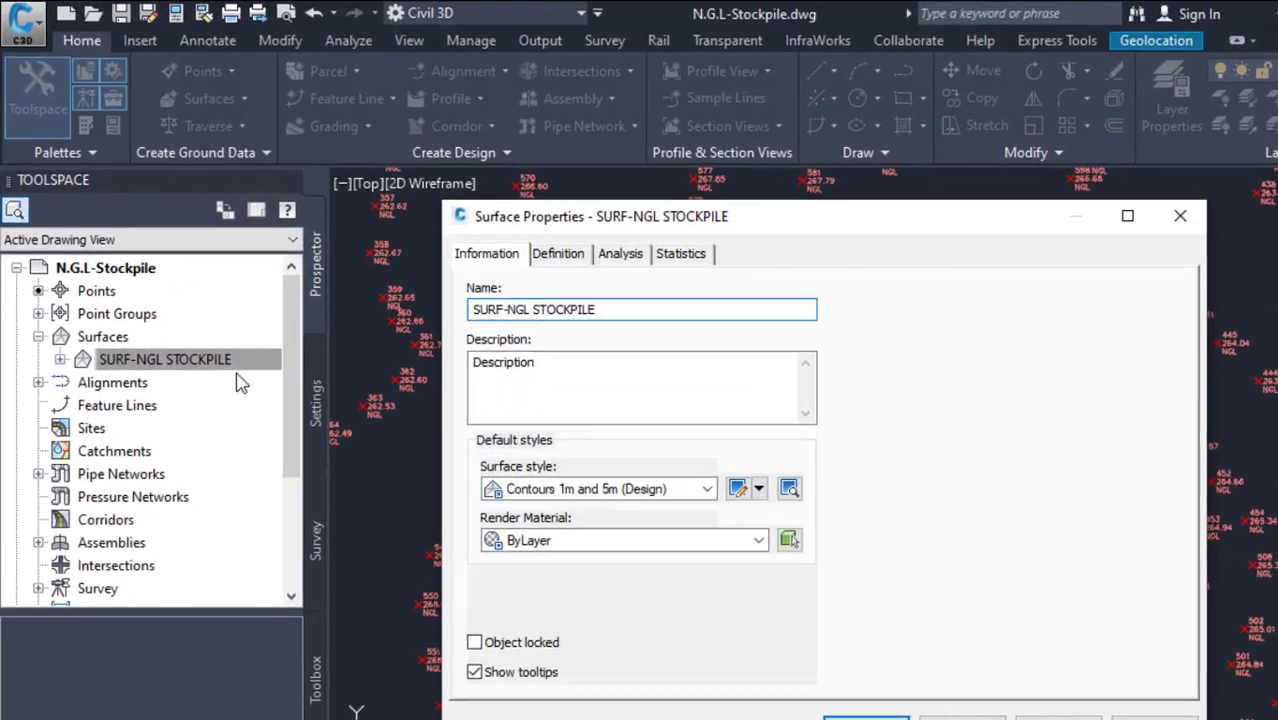
{"action": "left_click", "coordinate": [457, 208]}
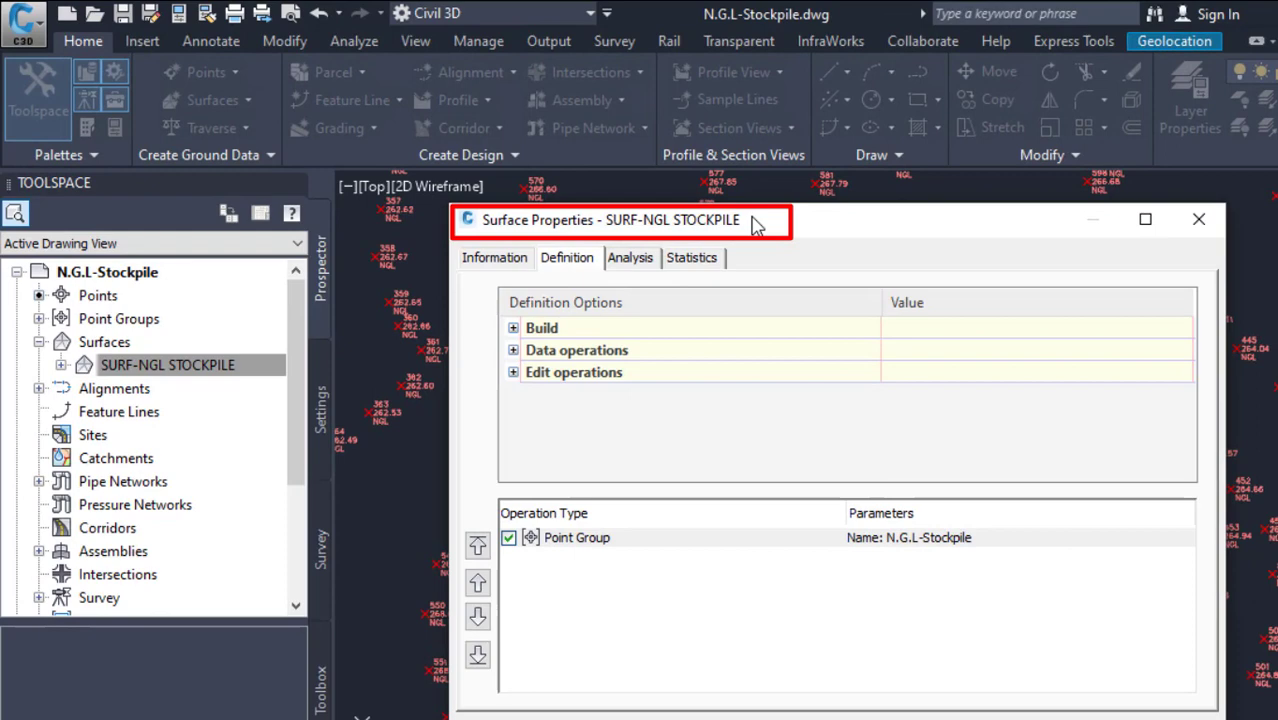
Step: Review the surface's name and description in its general information
{"action": "left_click", "coordinate": [500, 259]}
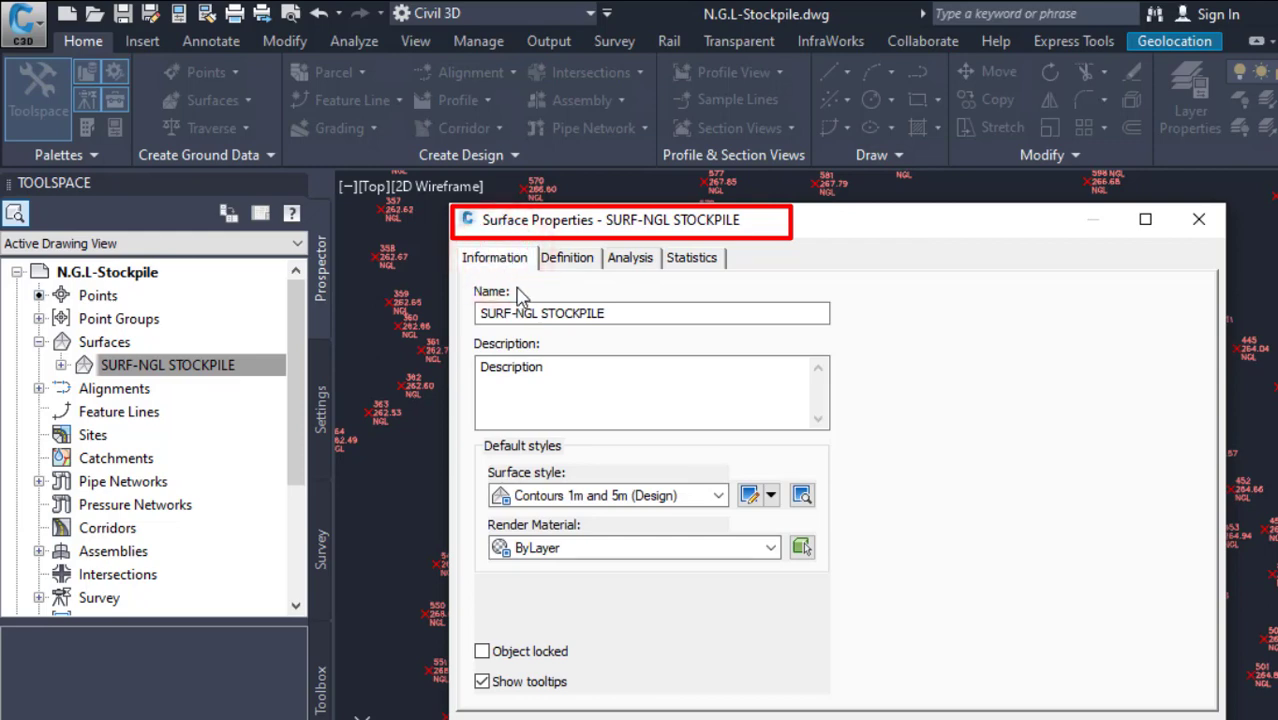
{"action": "left_click", "coordinate": [620, 313]}
{"action": "double_click", "coordinate": [592, 313]}
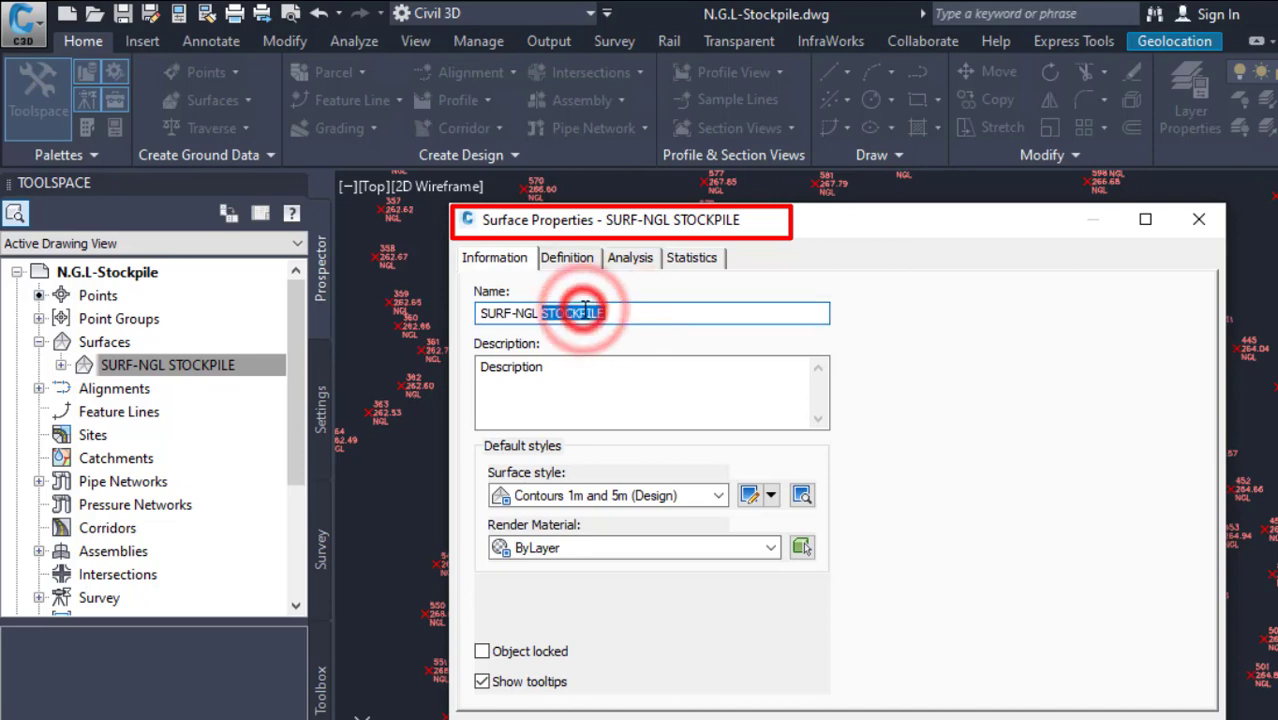
{"action": "triple_click", "coordinate": [608, 313]}
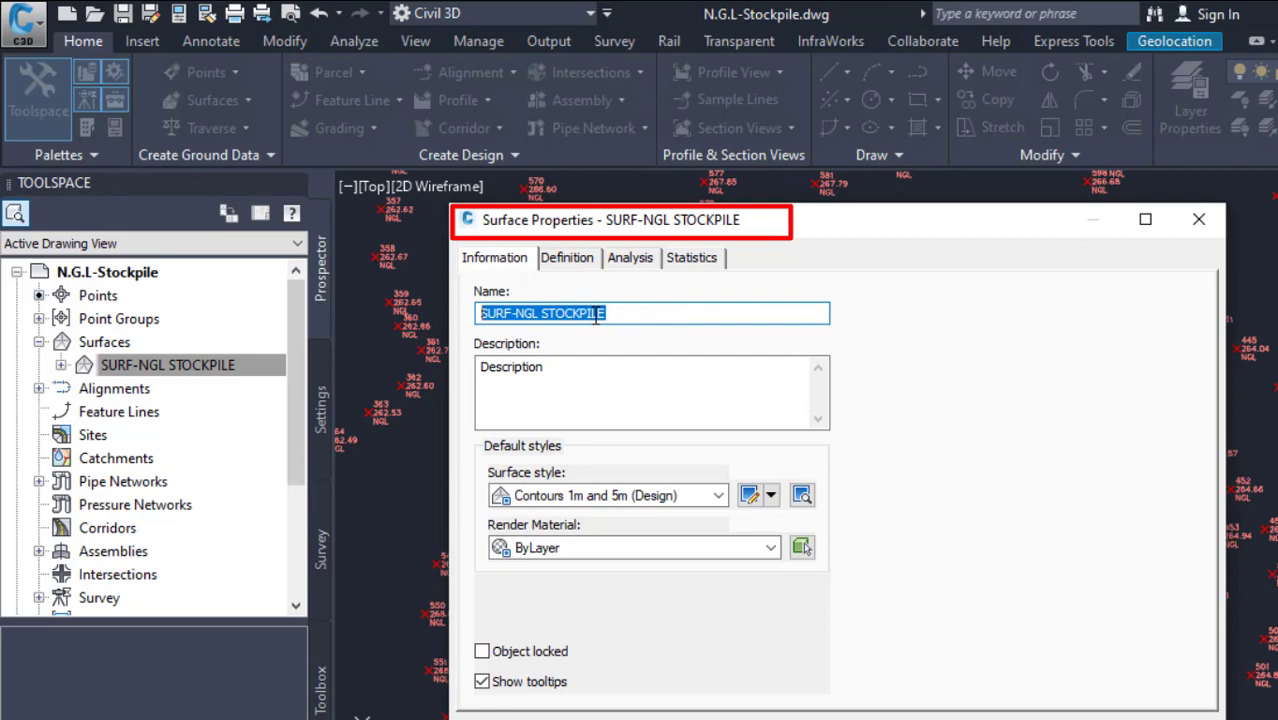
{"action": "double_click", "coordinate": [555, 369]}
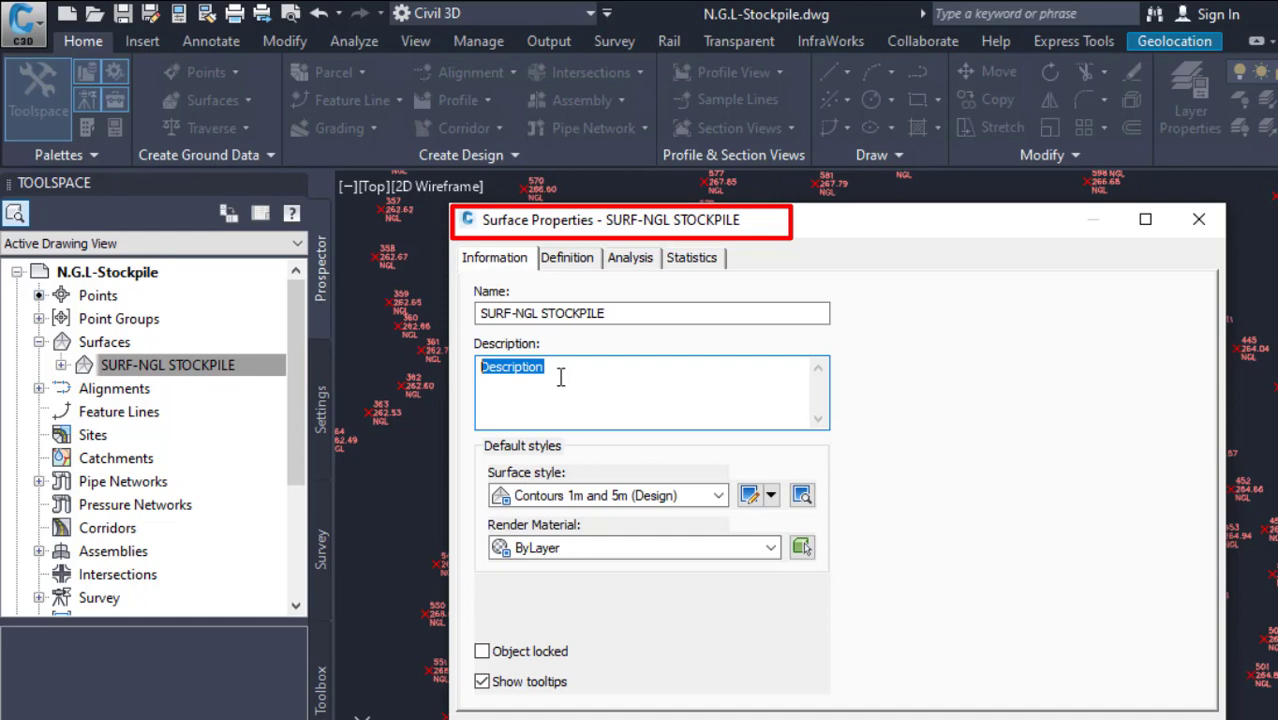
Step: Select Contours 1m and 5m (Design) as the surface style and open that style for editing
{"action": "left_click", "coordinate": [575, 481]}
{"action": "left_click", "coordinate": [720, 496]}
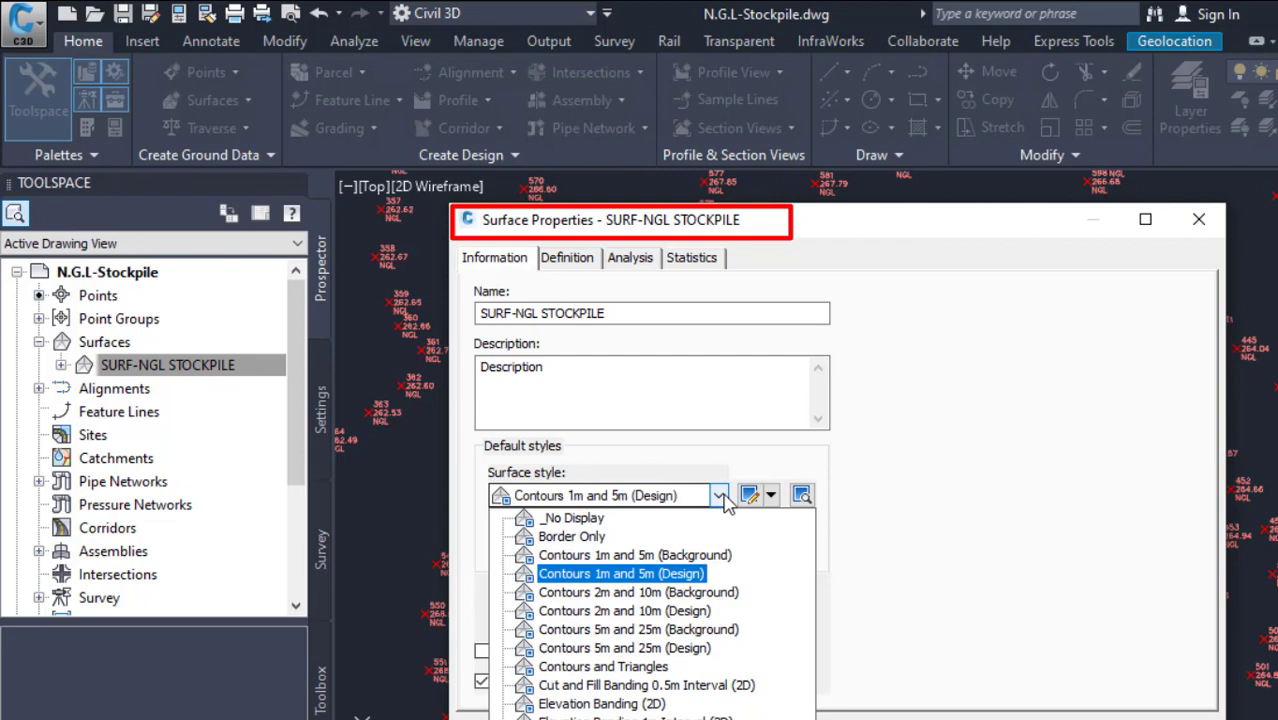
{"action": "left_click", "coordinate": [700, 578]}
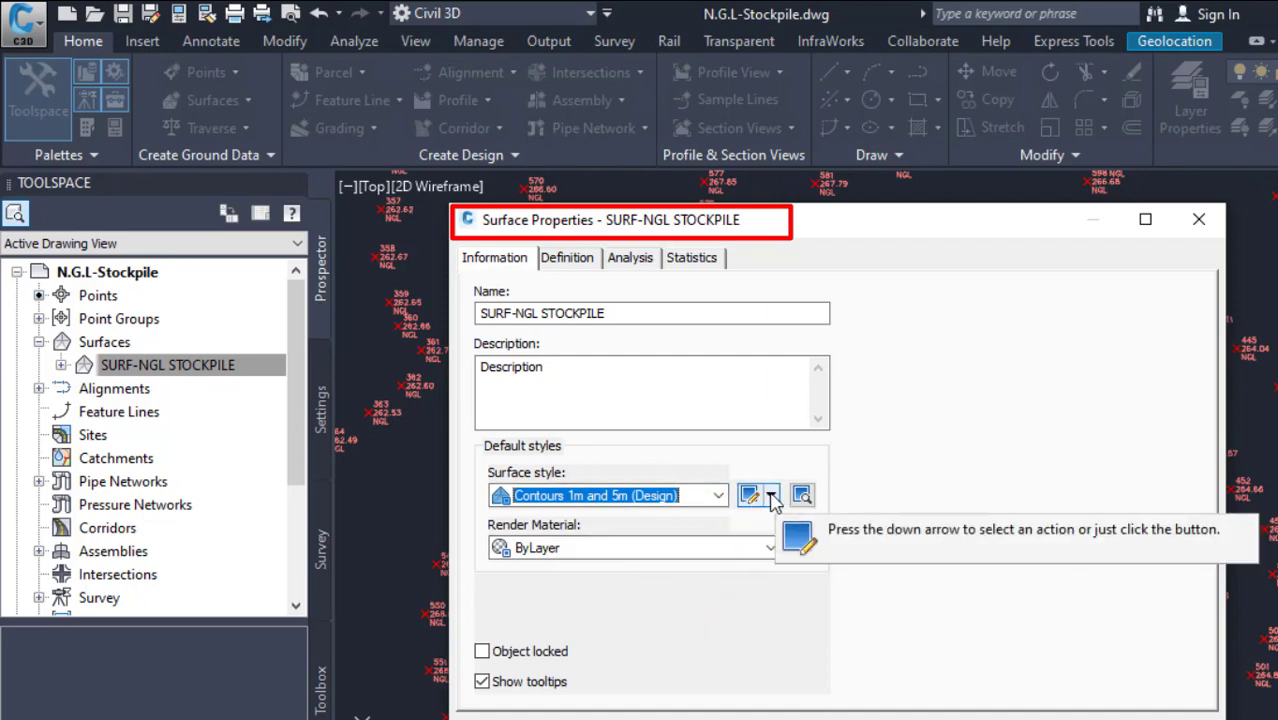
{"action": "left_click", "coordinate": [772, 497]}
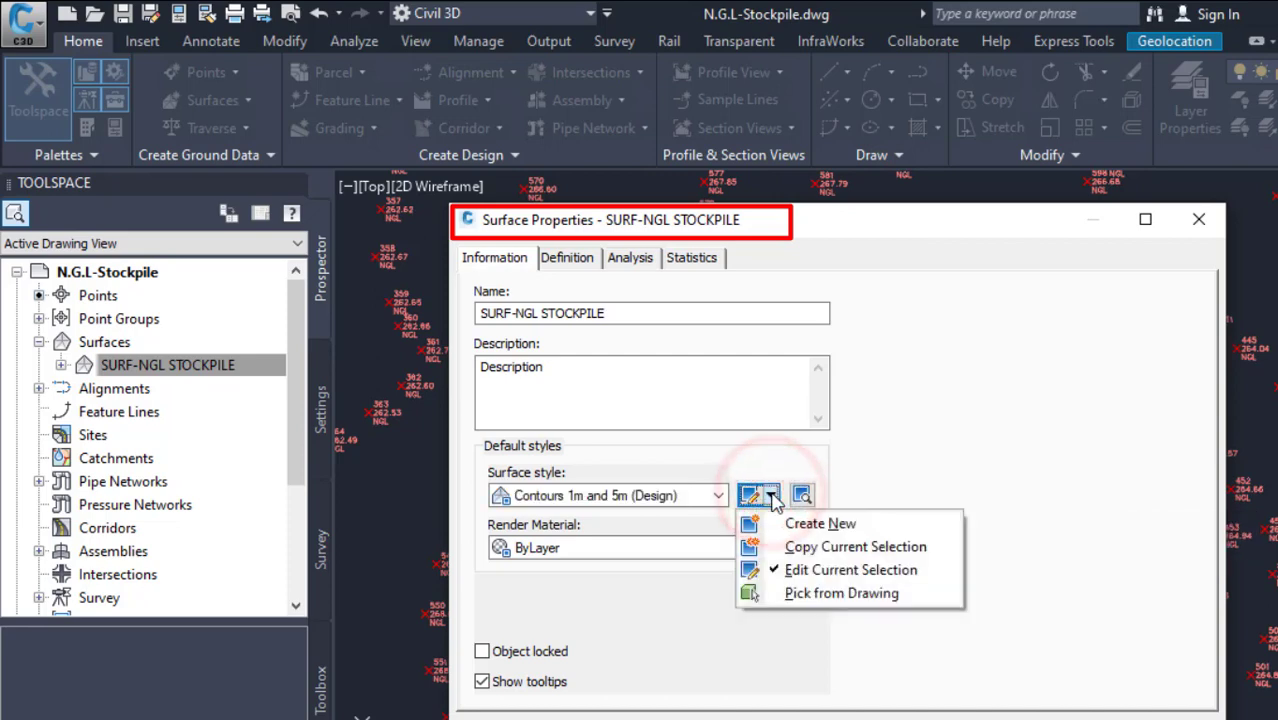
{"action": "left_click", "coordinate": [773, 578]}
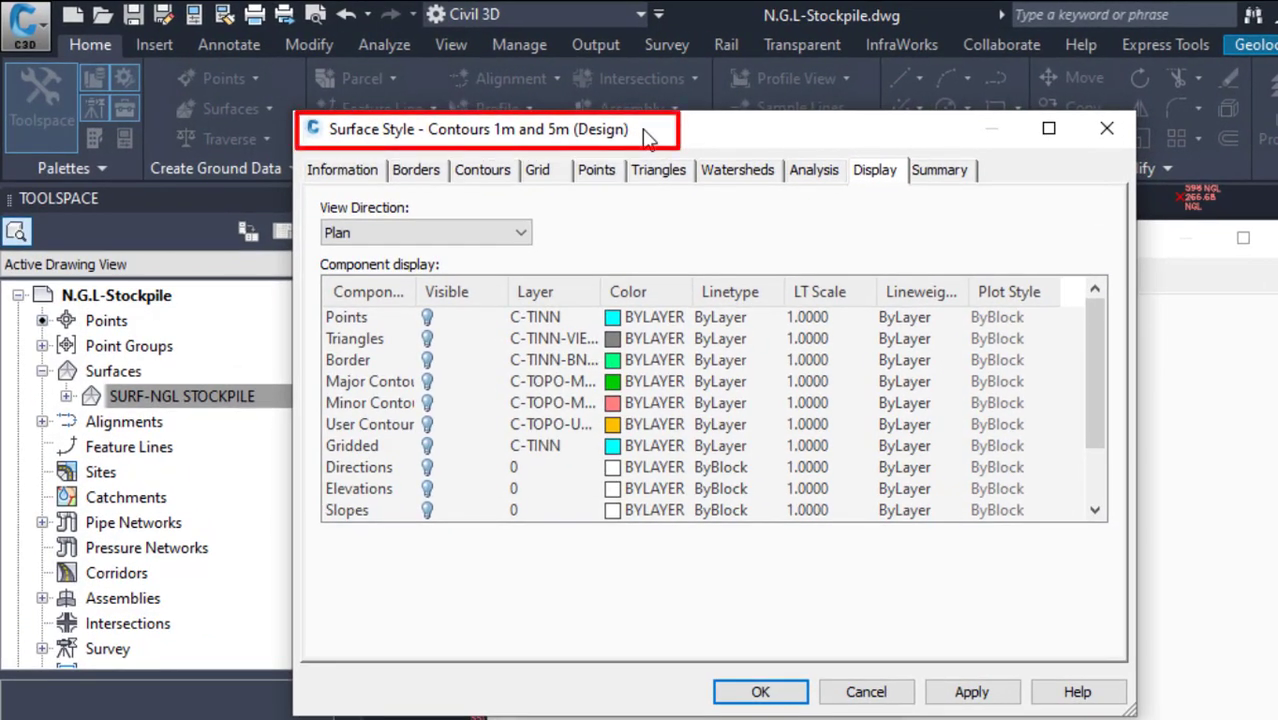
Step: Examine the base elevation, minor interval and major interval in the style's contour settings
{"action": "left_click", "coordinate": [484, 170]}
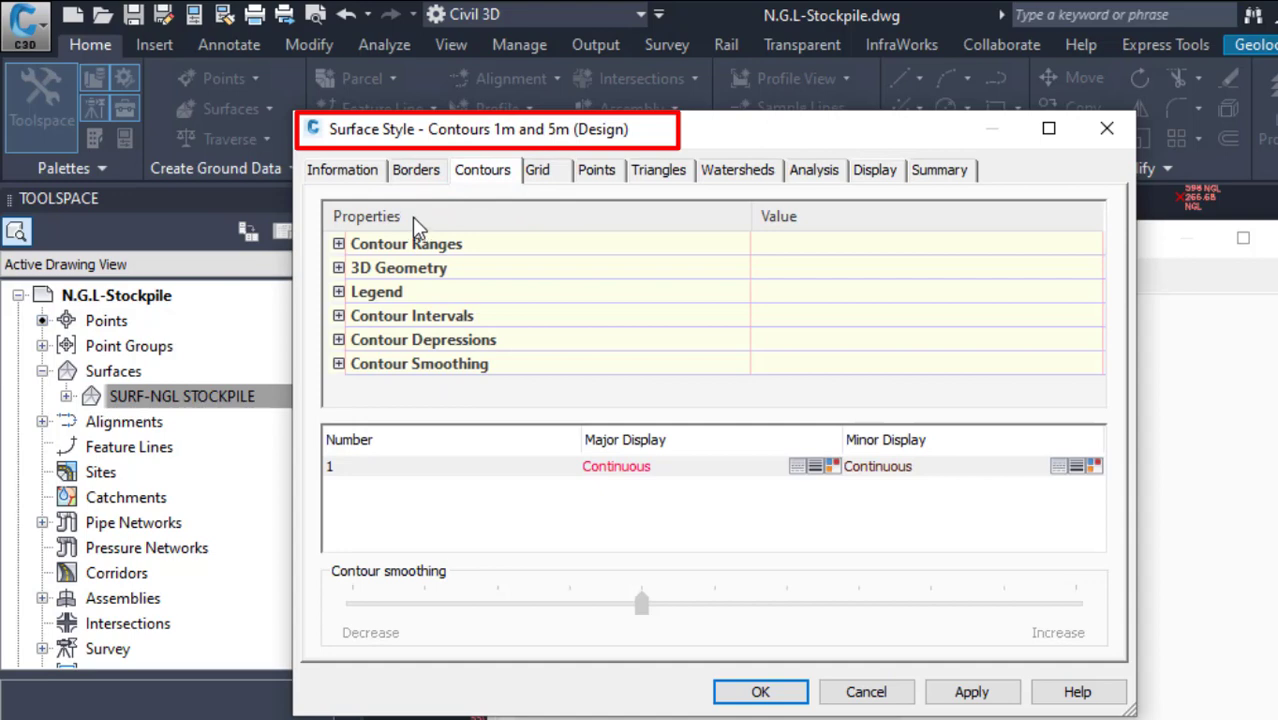
{"action": "left_click", "coordinate": [339, 316]}
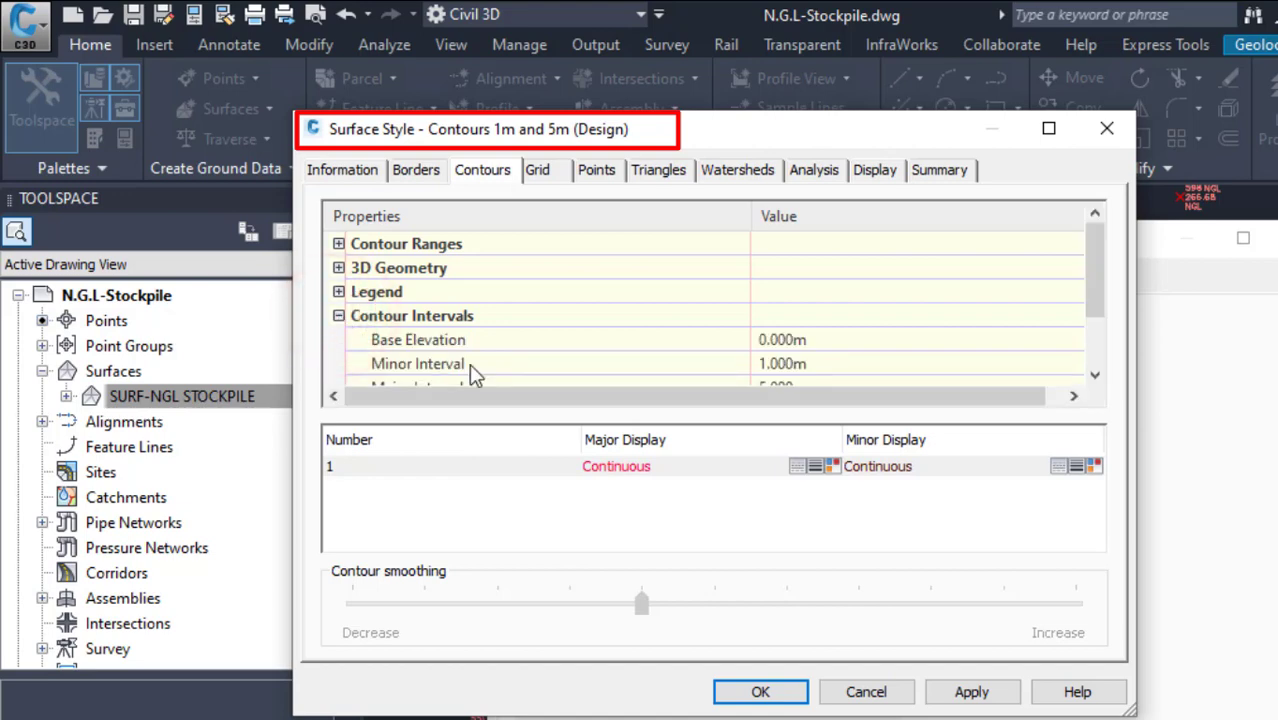
{"action": "left_click", "coordinate": [825, 366]}
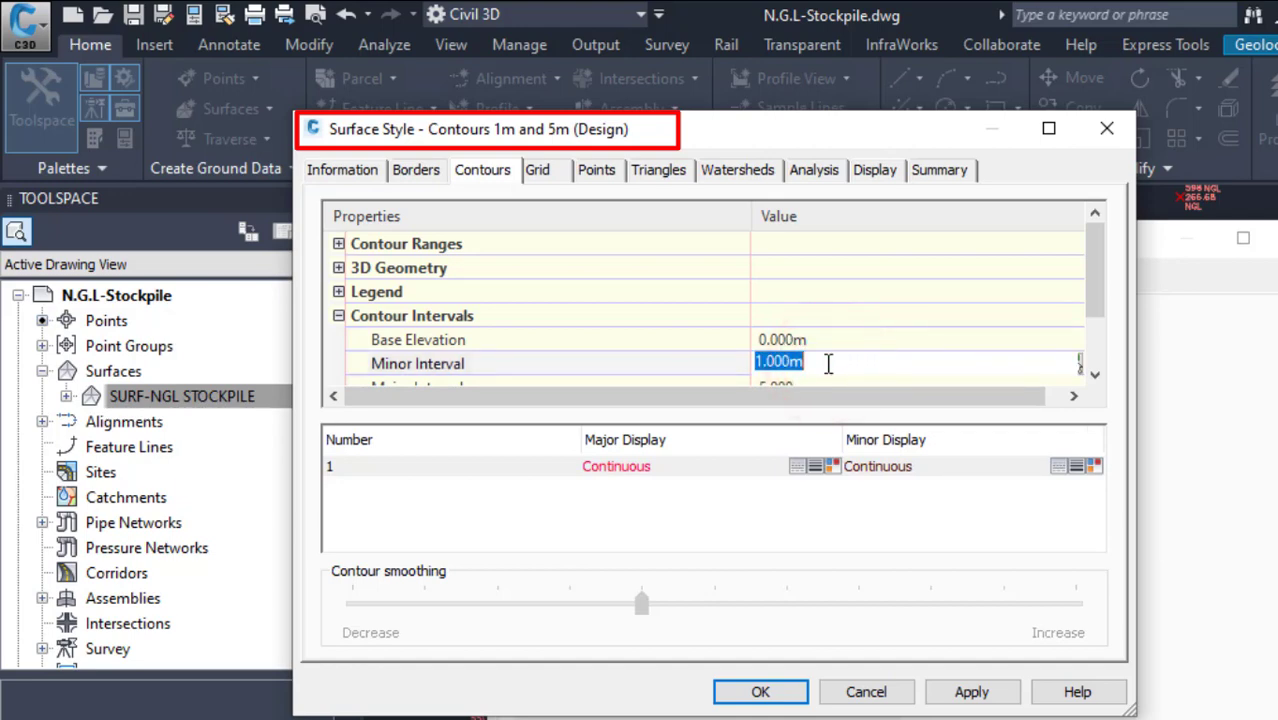
{"action": "left_click", "coordinate": [481, 369]}
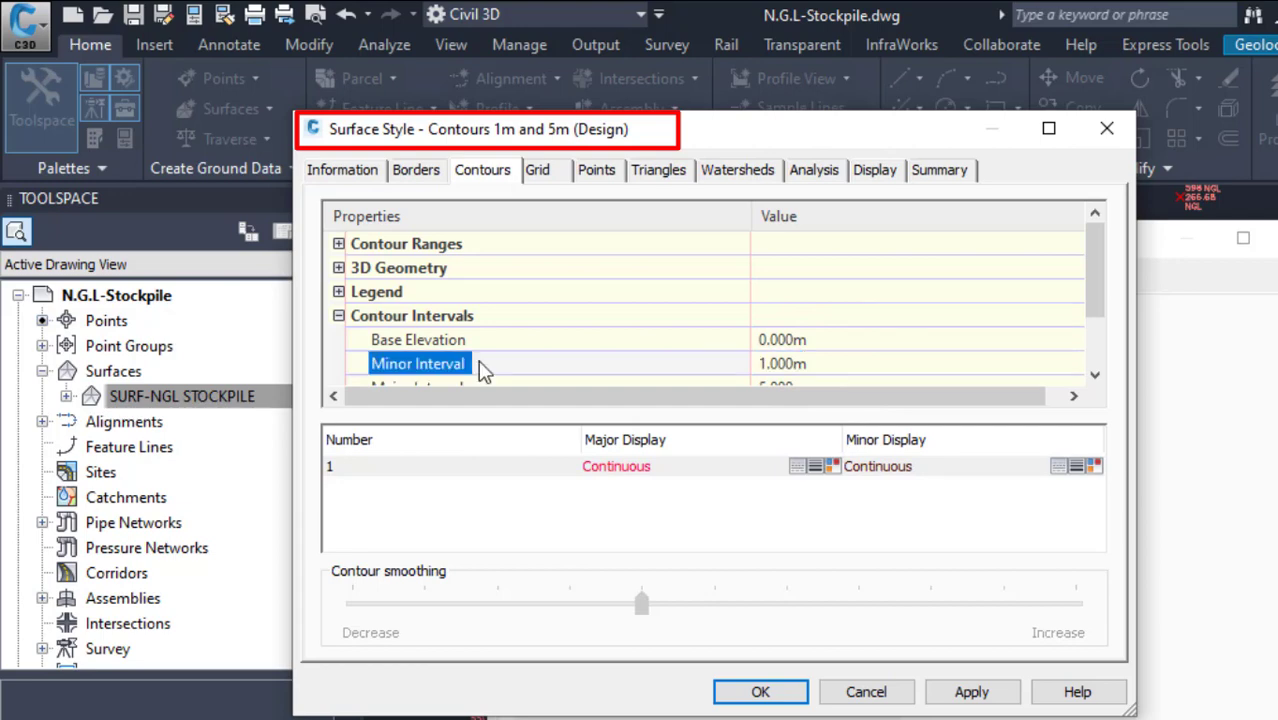
{"action": "left_click", "coordinate": [831, 364]}
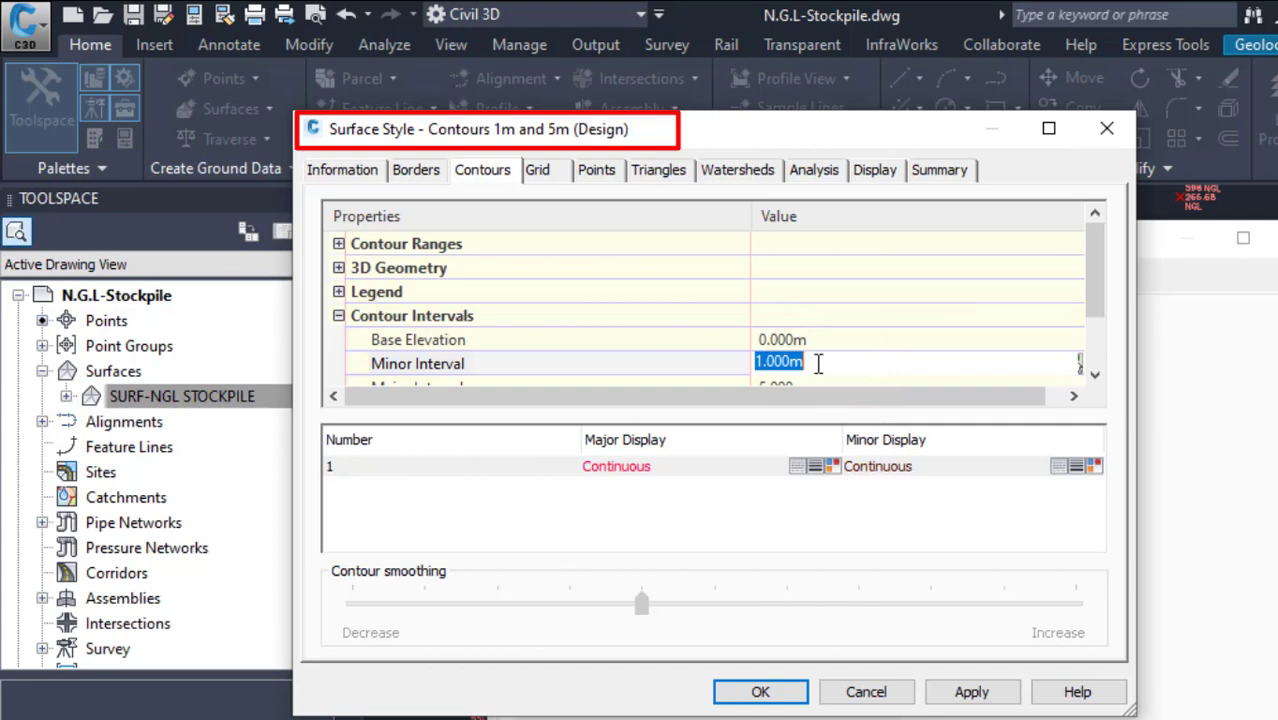
{"action": "left_click", "coordinate": [810, 363]}
{"action": "scroll", "coordinate": [812, 360], "scroll_direction": "down", "scroll_amount": 1}
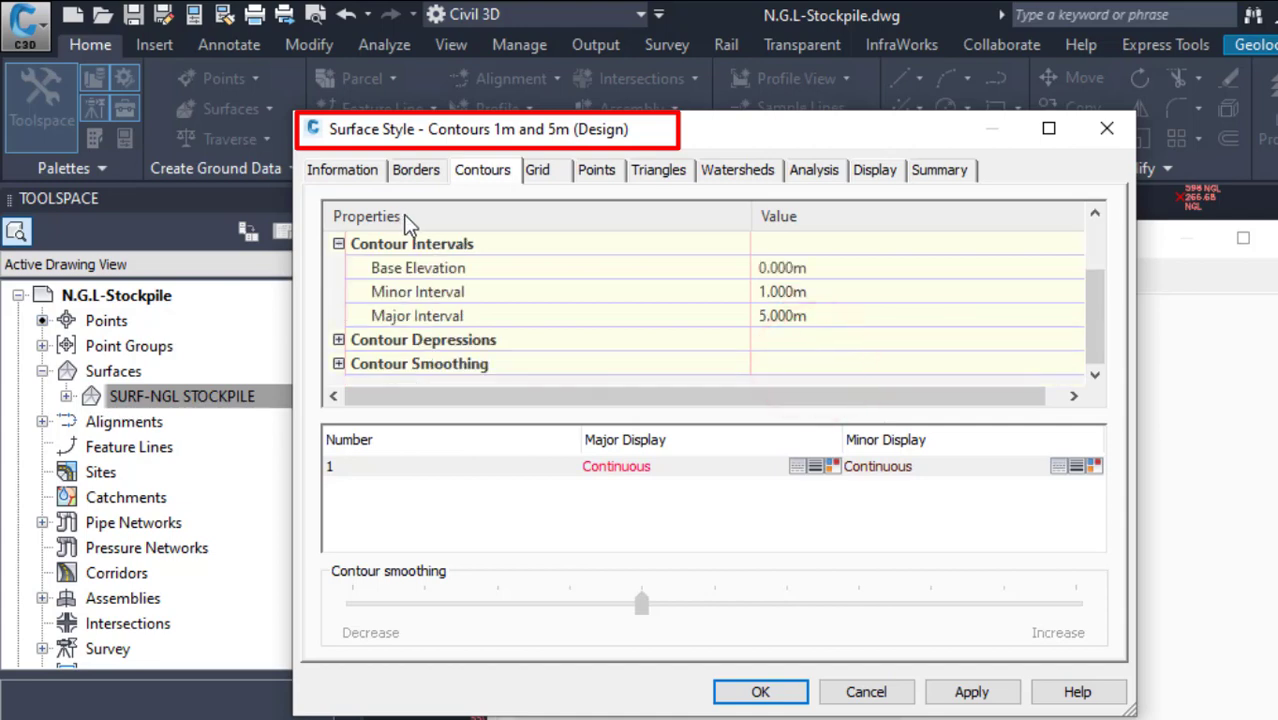
Step: Set Smooth Contours to True in the surface style and raise the contour smoothing level by two notches
{"action": "left_click", "coordinate": [339, 364]}
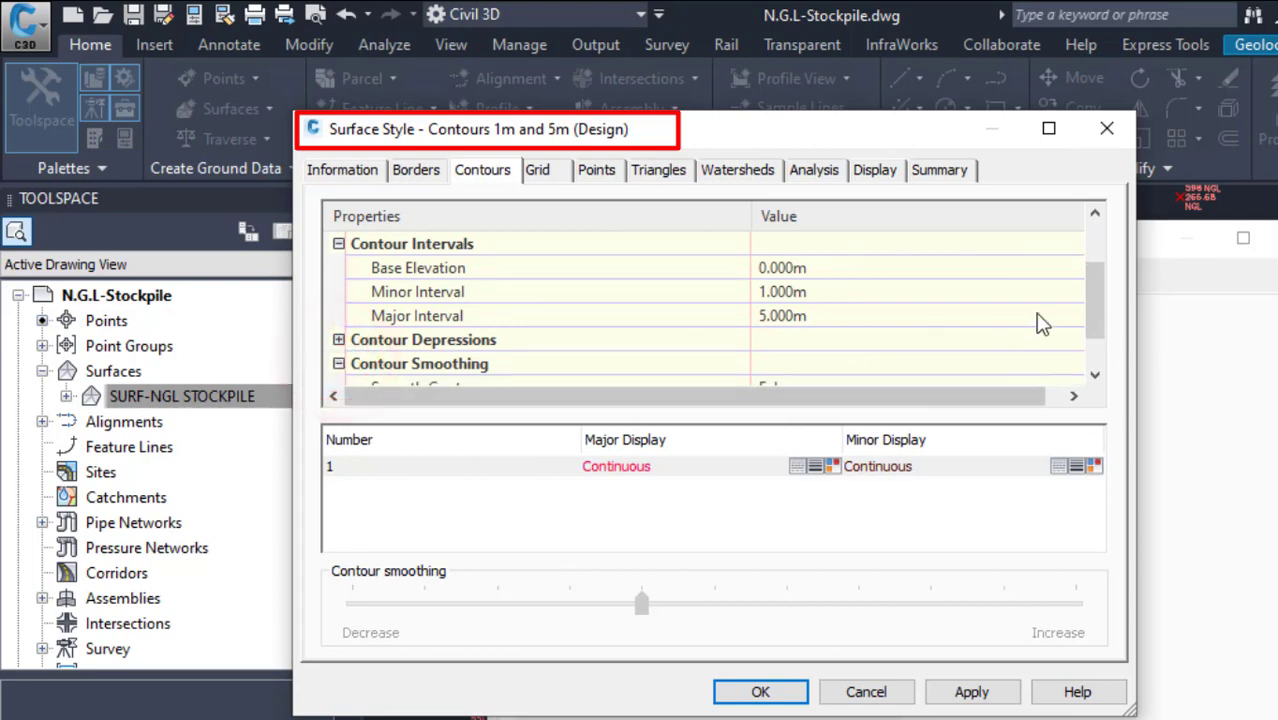
{"action": "scroll", "coordinate": [485, 348], "scroll_direction": "down", "scroll_amount": 1}
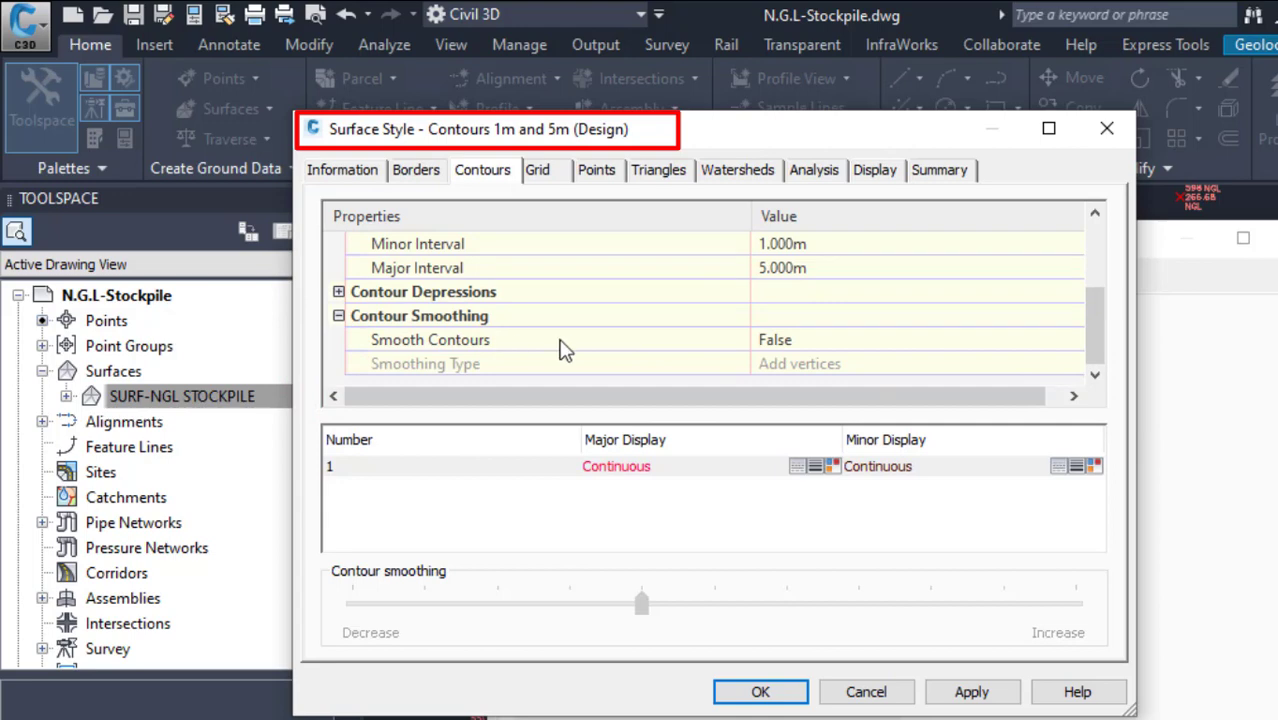
{"action": "left_click", "coordinate": [865, 340]}
{"action": "left_click", "coordinate": [865, 340]}
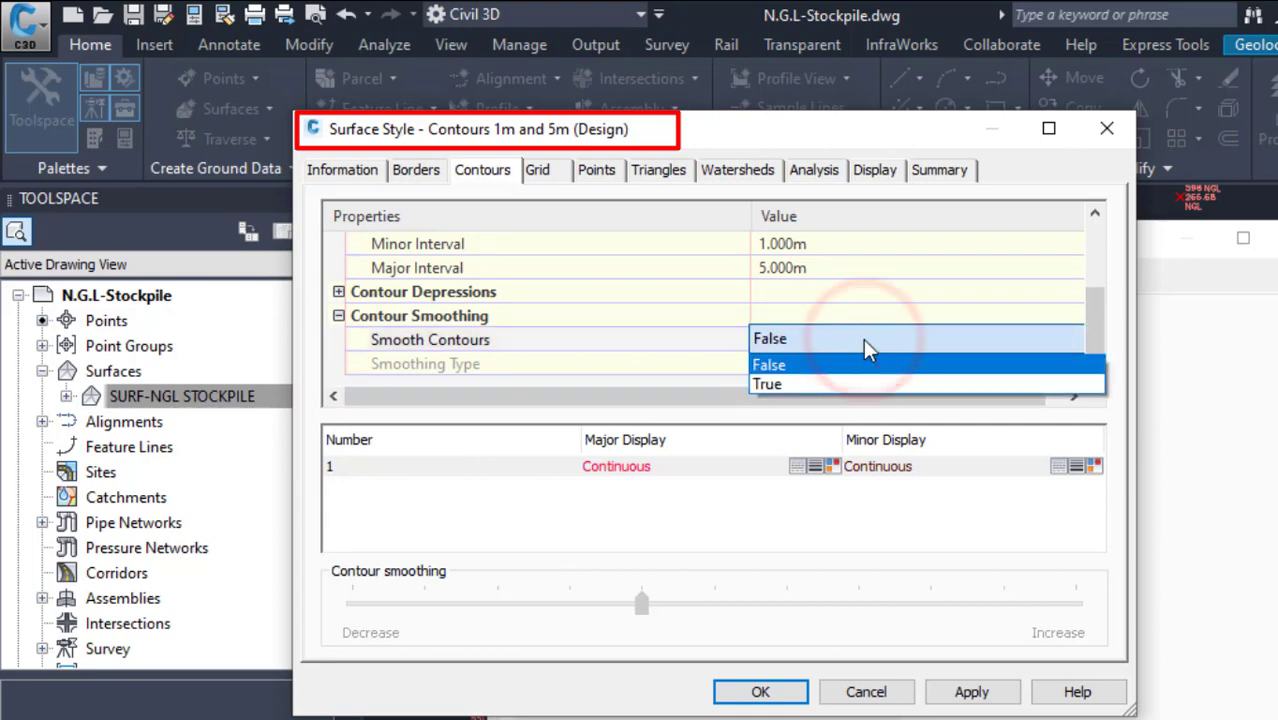
{"action": "left_click", "coordinate": [782, 385]}
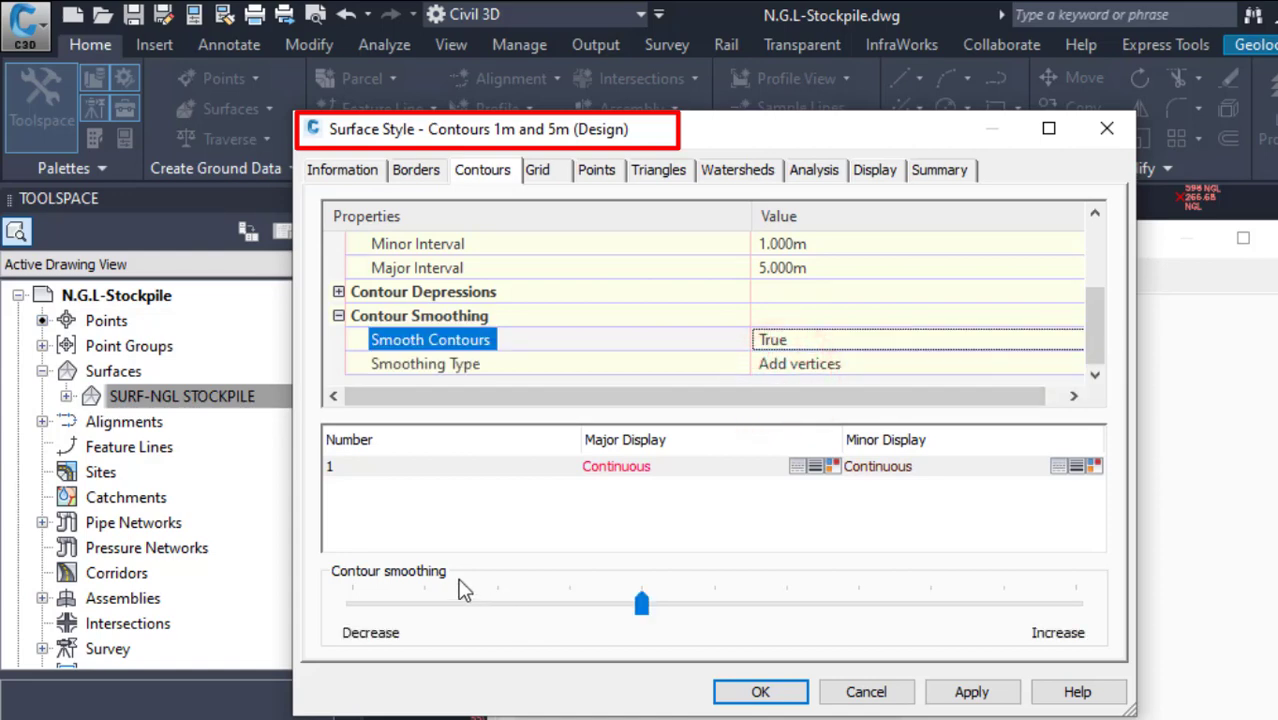
{"action": "left_click", "coordinate": [869, 606]}
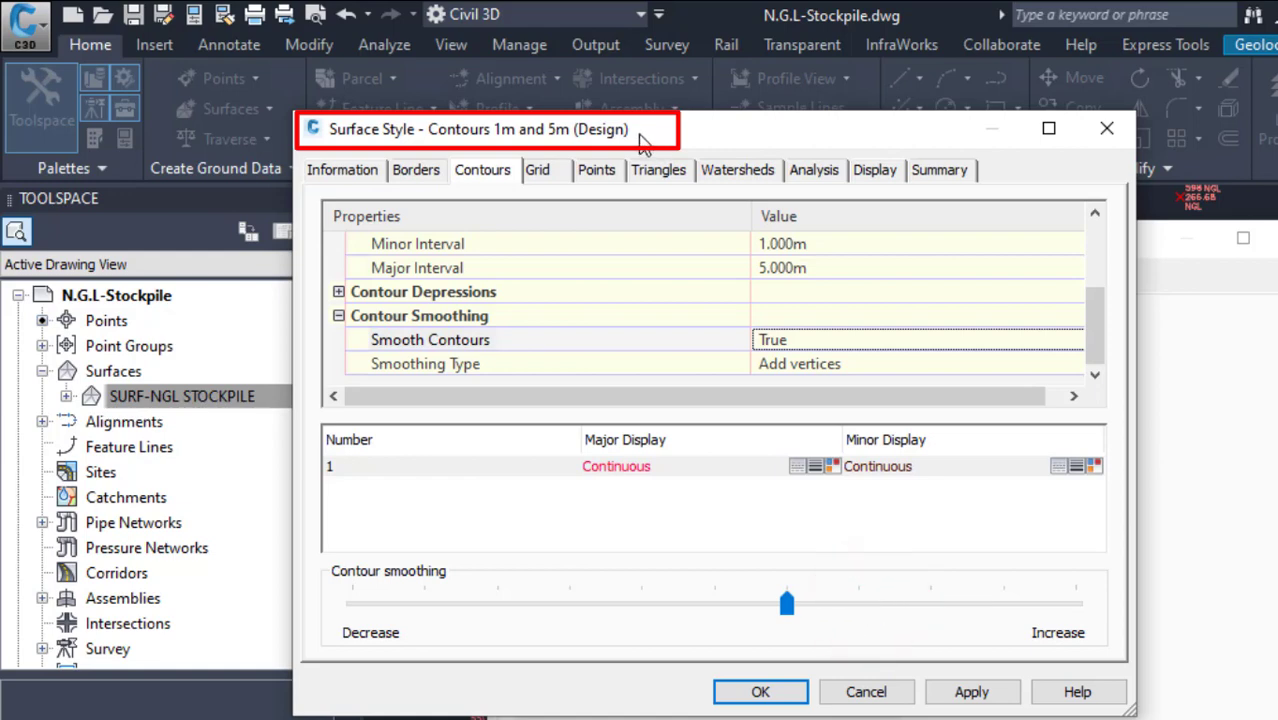
Step: Make Triangles, Border, Major Contour and Minor Contour visible in the style's plan display, and accept the style and surface properties
{"action": "left_click", "coordinate": [880, 172]}
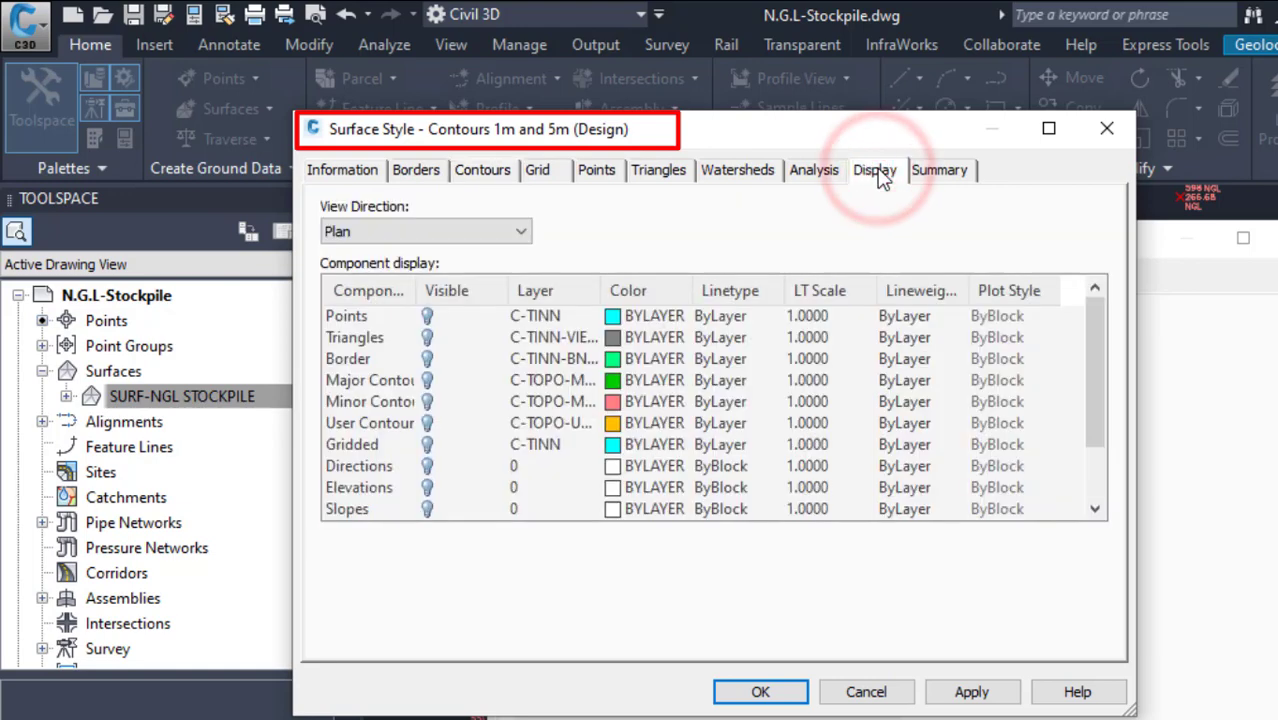
{"action": "left_click", "coordinate": [428, 340]}
{"action": "left_click", "coordinate": [427, 338]}
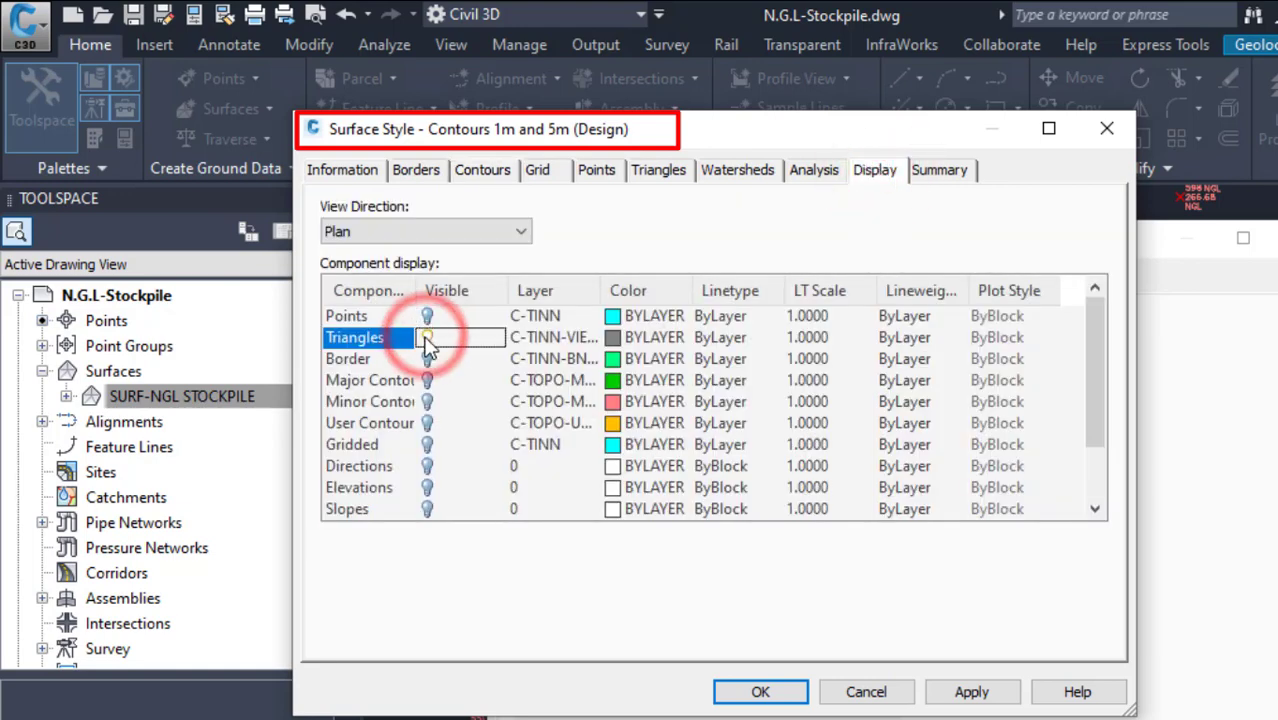
{"action": "left_click", "coordinate": [428, 359]}
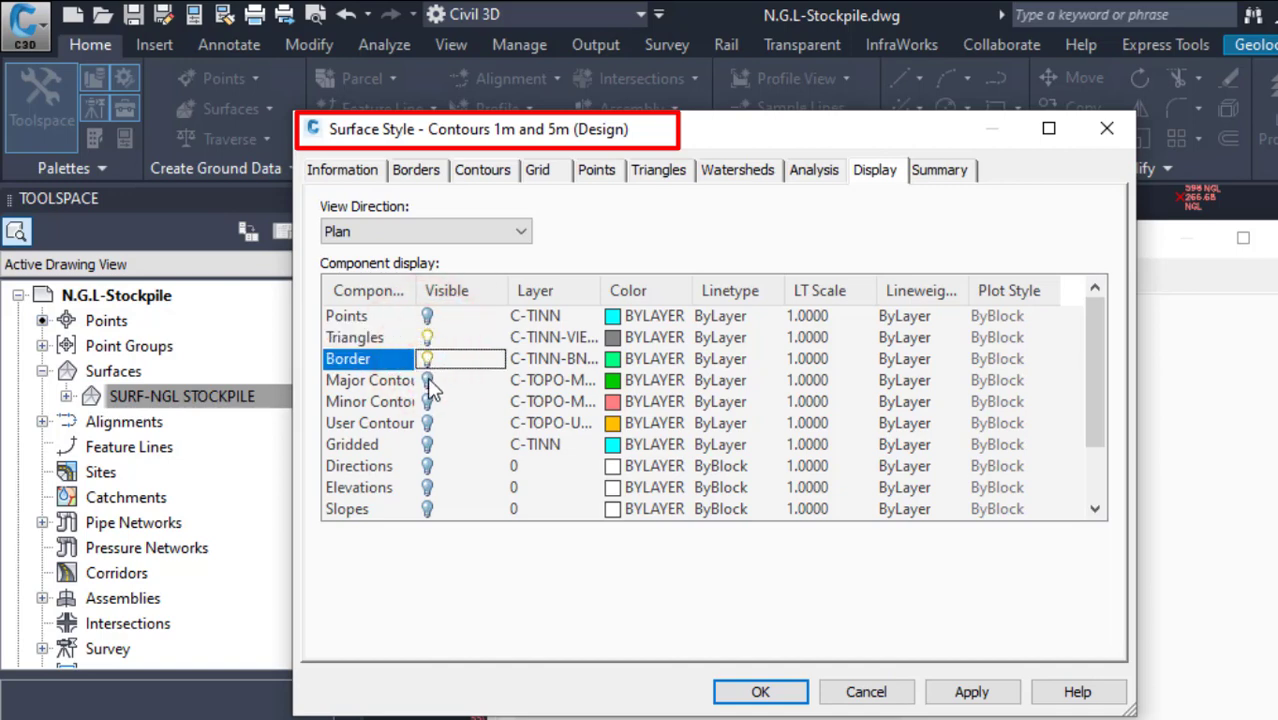
{"action": "left_click", "coordinate": [427, 380]}
{"action": "left_click", "coordinate": [427, 380]}
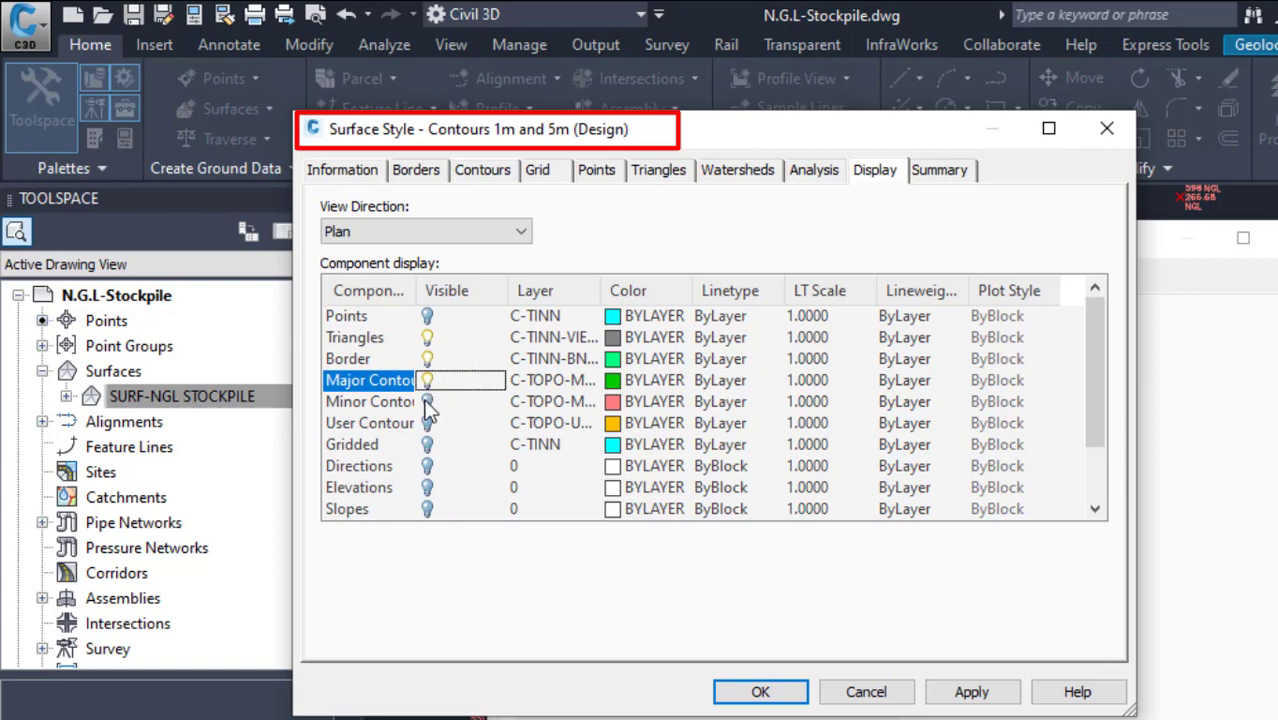
{"action": "left_click", "coordinate": [427, 401]}
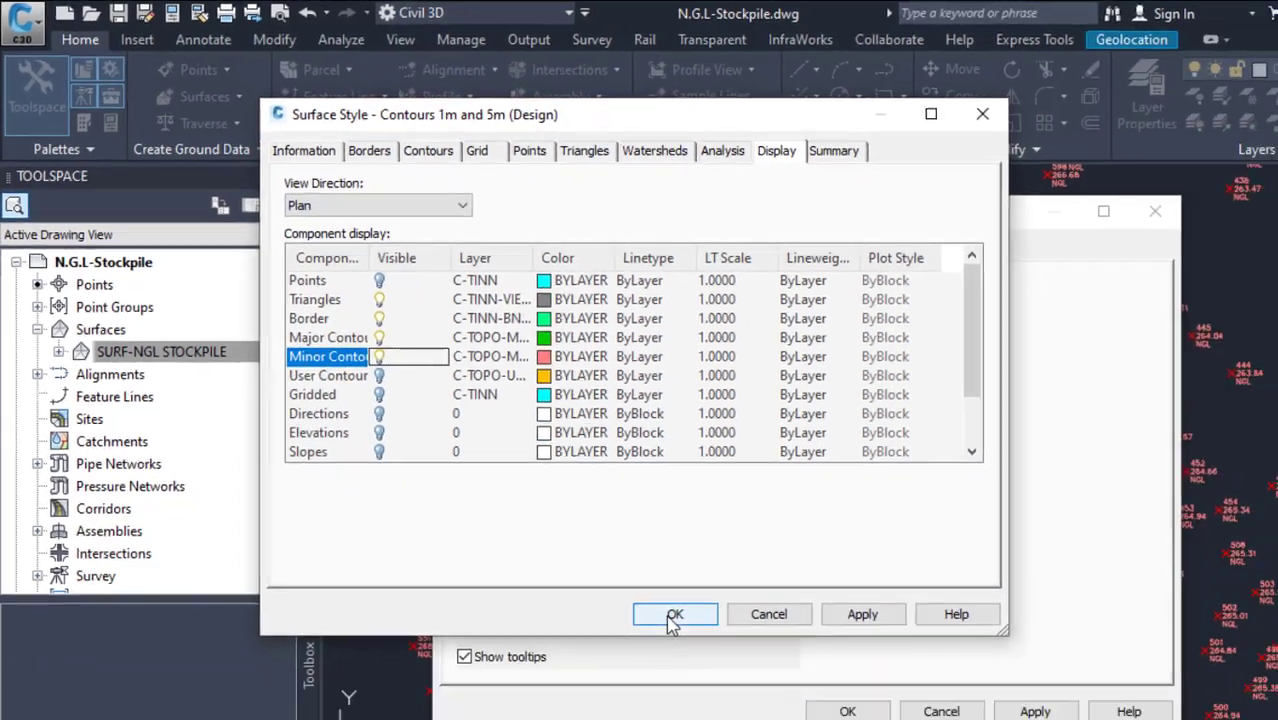
{"action": "left_click", "coordinate": [757, 699]}
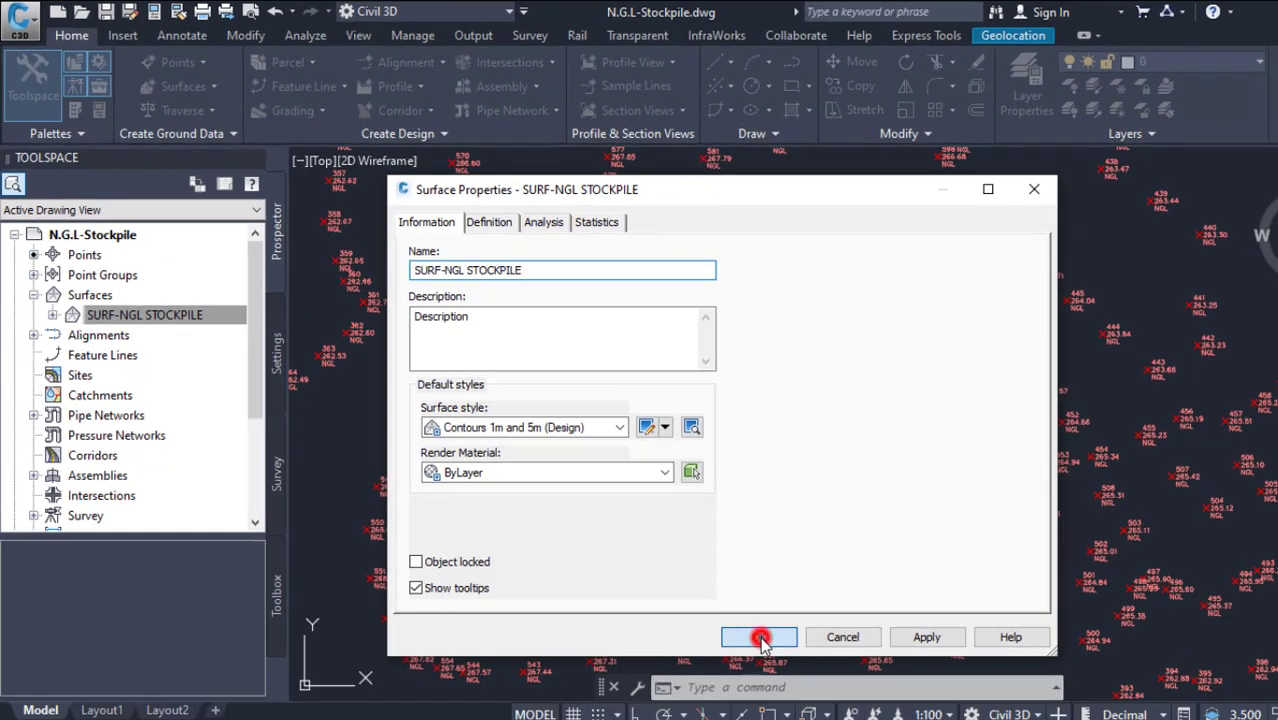
{"action": "left_click", "coordinate": [841, 706]}
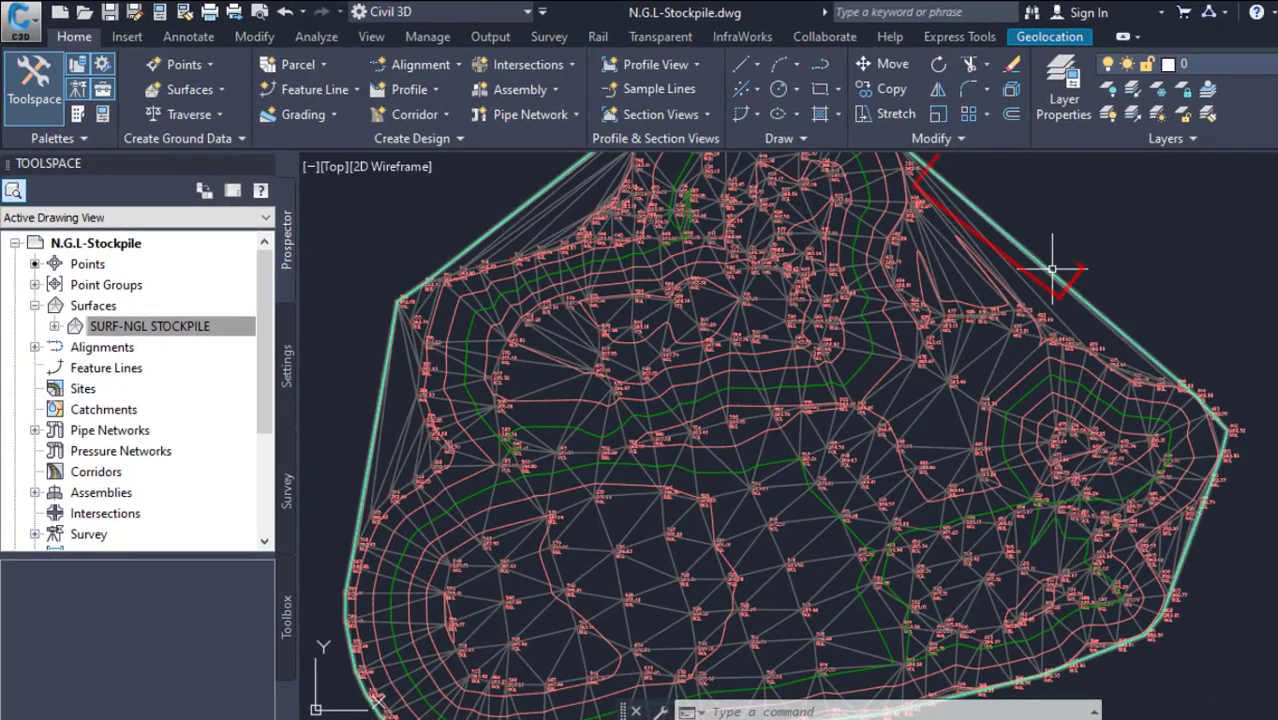
Step: Inspect the surface information at the border and at two places inside the TIN surface in the drawing
{"action": "mouse_move", "coordinate": [1052, 268]}
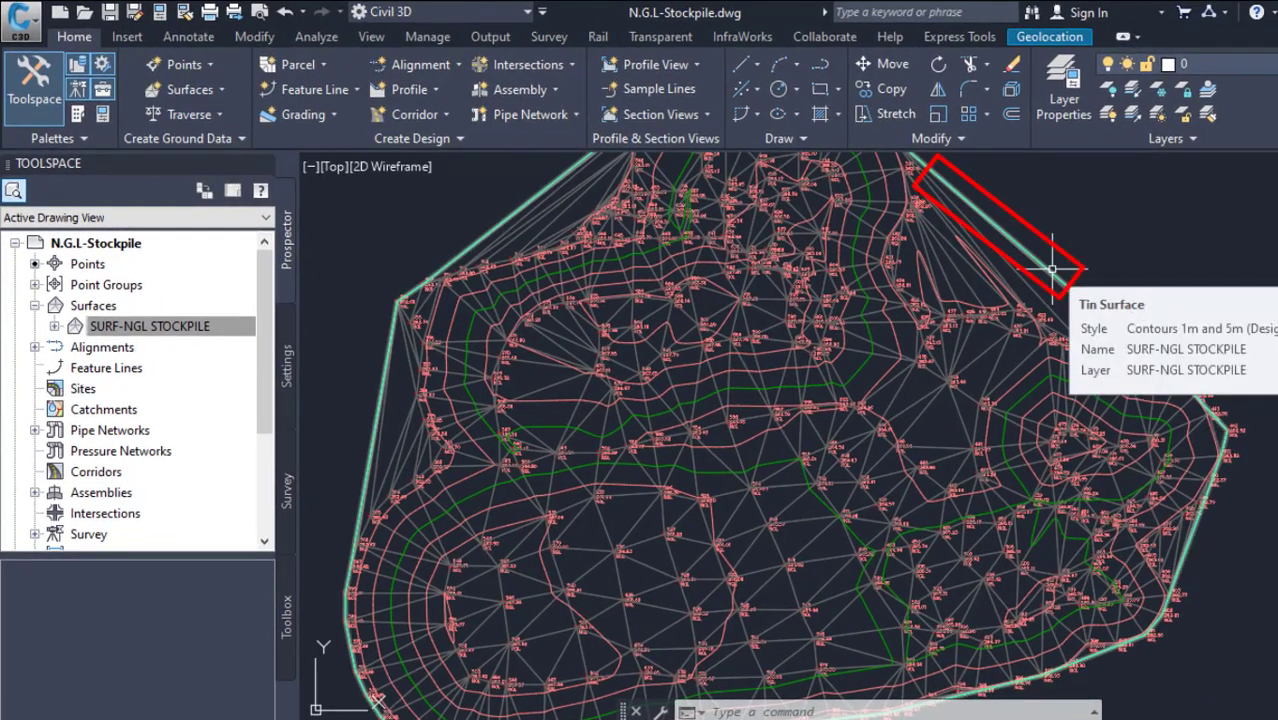
{"action": "mouse_move", "coordinate": [971, 356]}
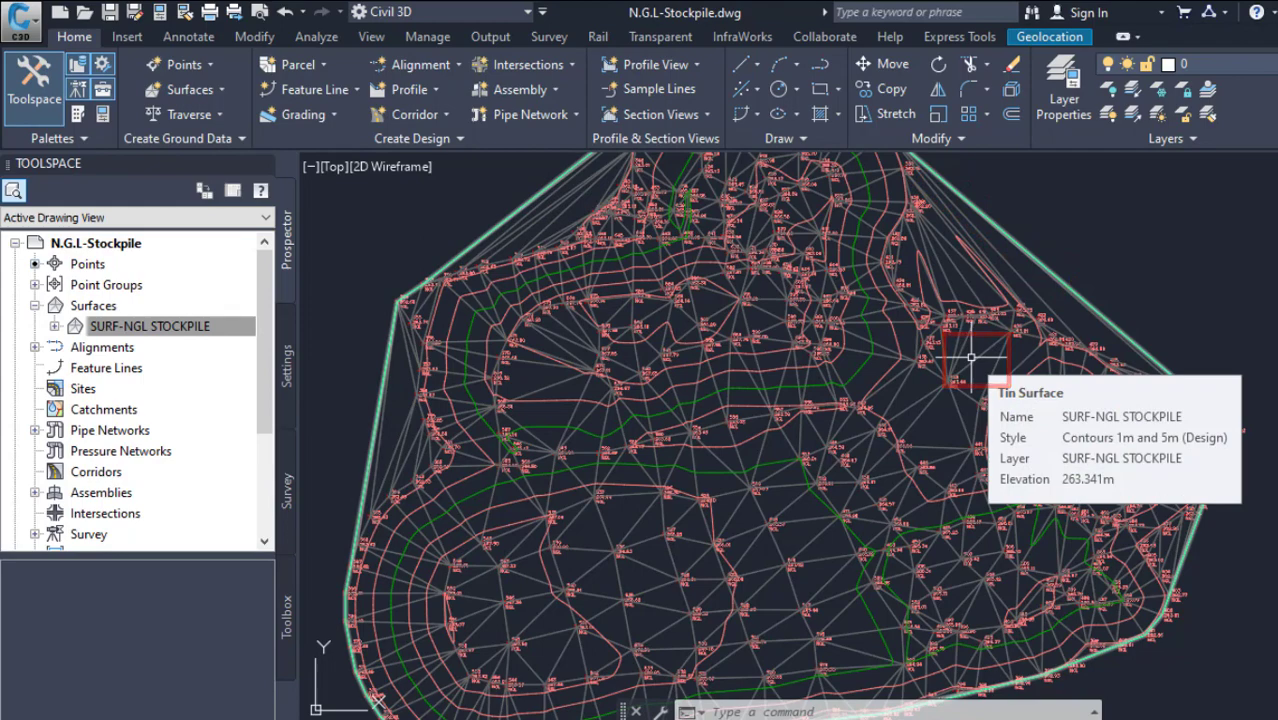
{"action": "mouse_move", "coordinate": [860, 368]}
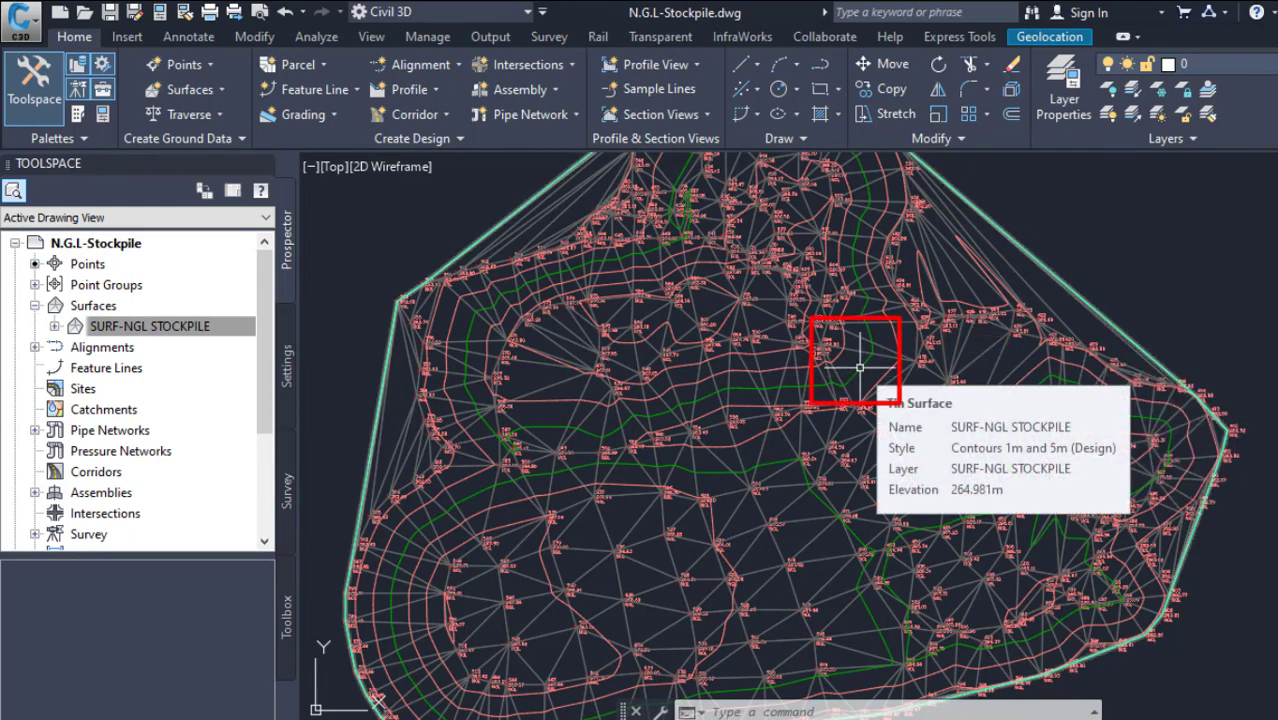